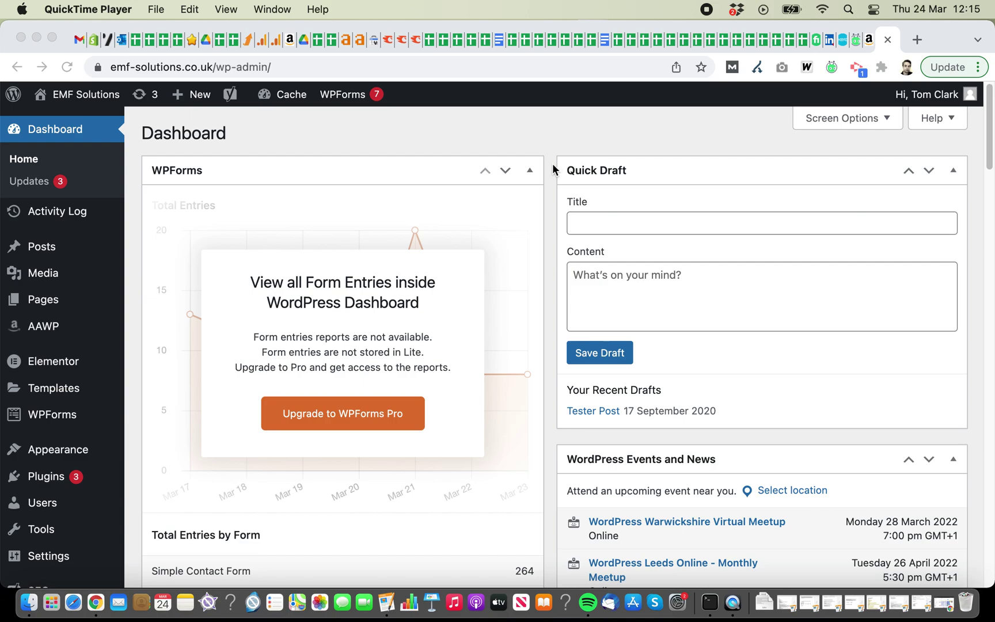
Step: Open the Link Whisper reports dashboard in the WordPress admin
left_click(552, 169)
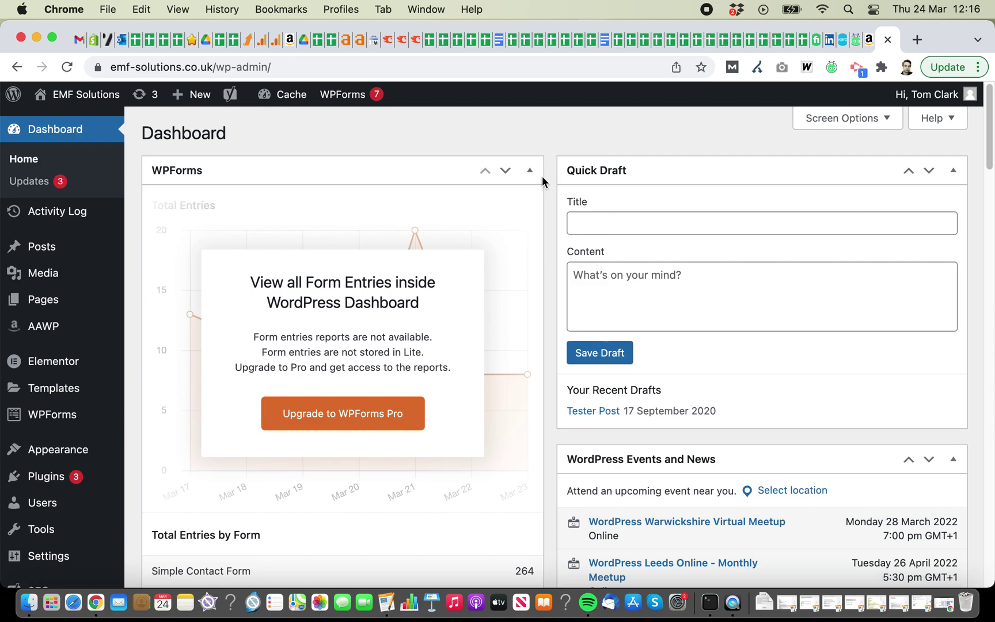
mouse_move(120, 415)
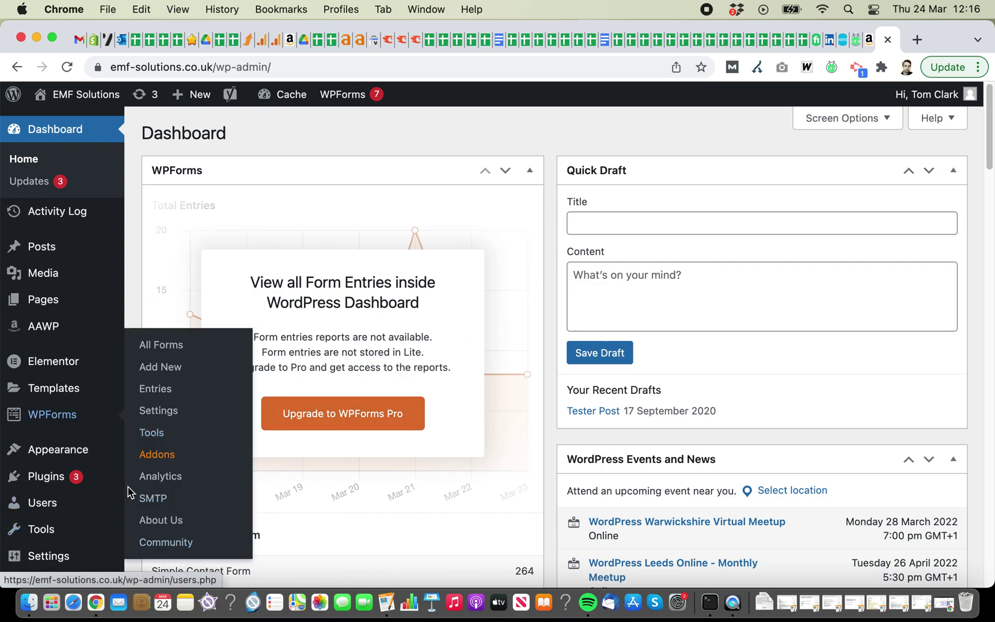
mouse_move(86, 478)
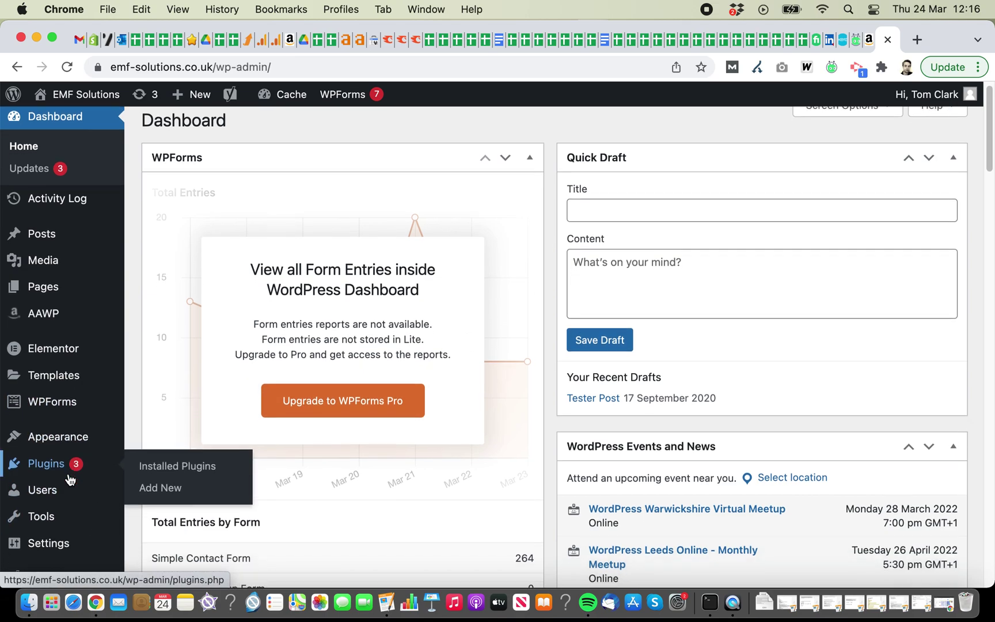
scroll(81, 477, "down", 2)
scroll(73, 471, "down", 3)
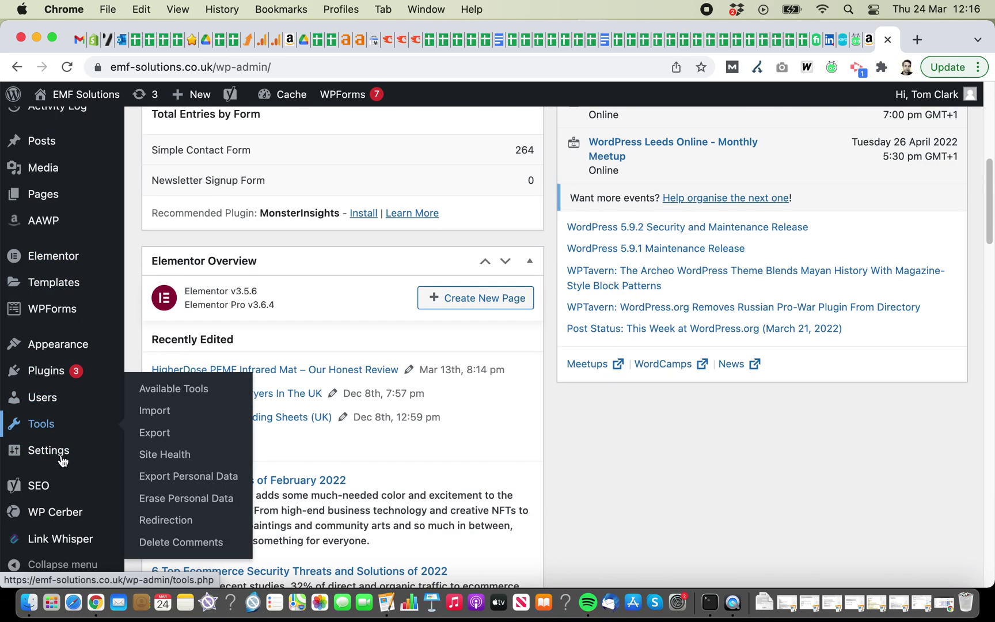
mouse_move(54, 541)
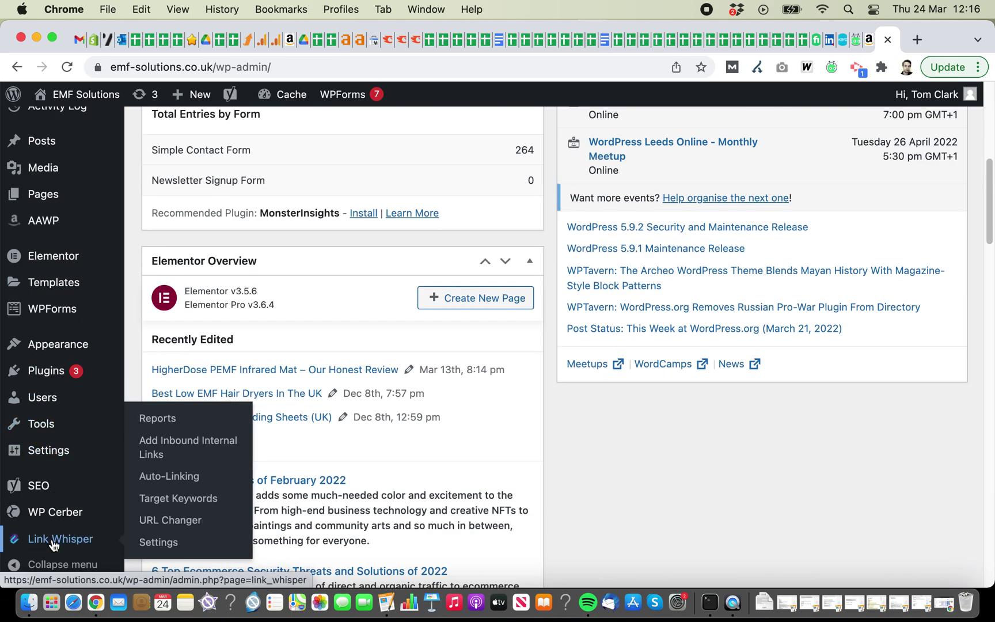
left_click(54, 541)
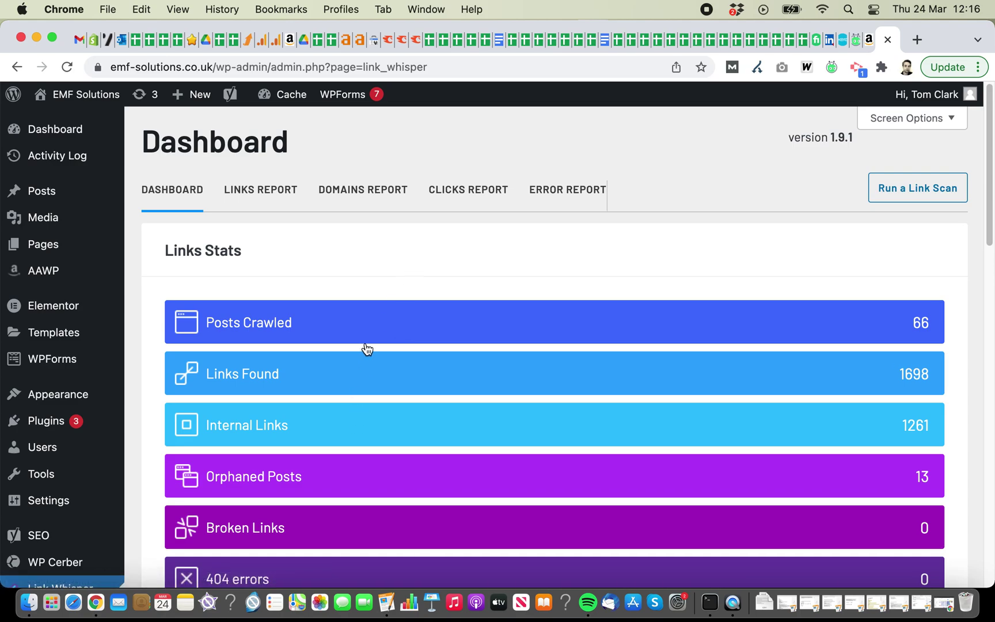
Step: Review the Links Stats in the Link Whisper report and open the Auto-Linking page
scroll(462, 382, "down", 5)
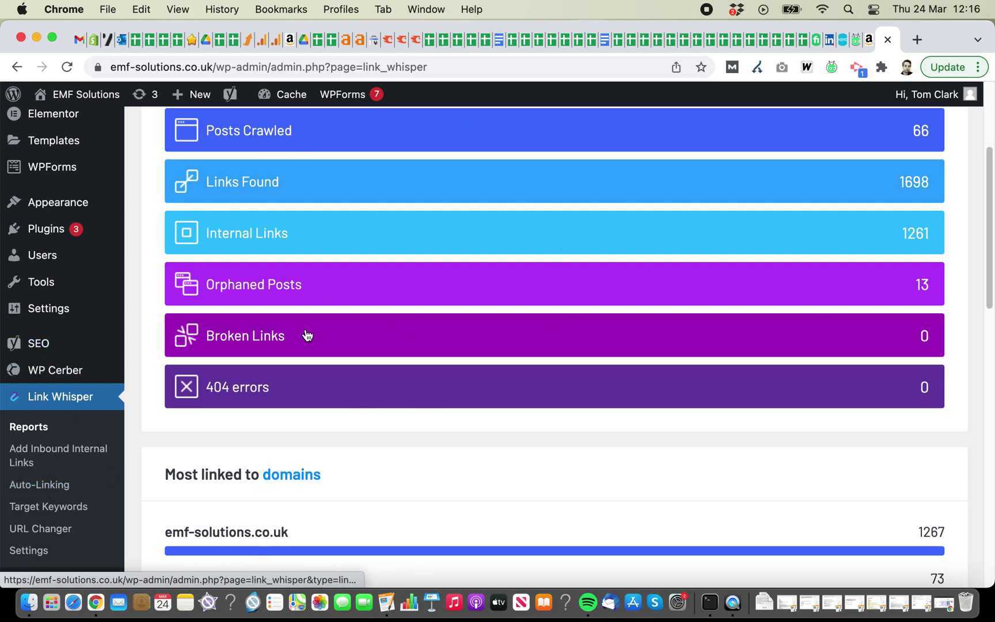
scroll(323, 322, "up", 3)
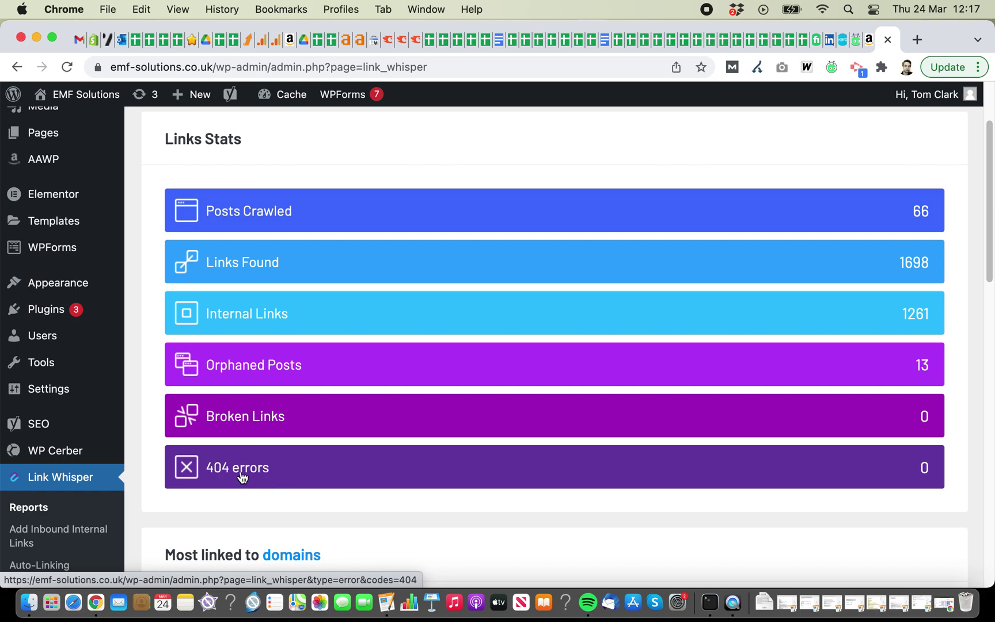
scroll(230, 403, "down", 3)
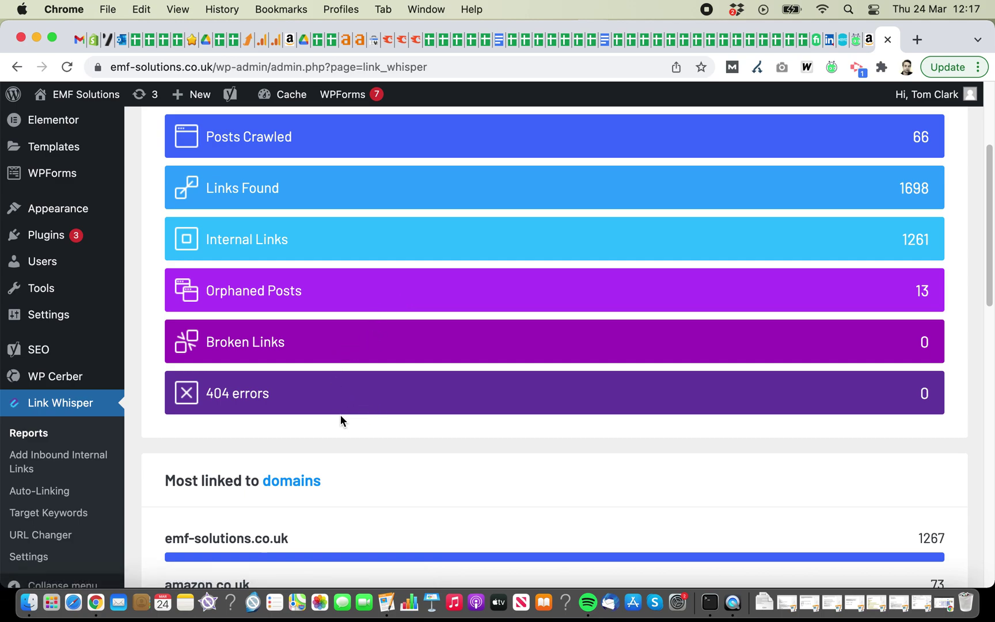
left_click(39, 495)
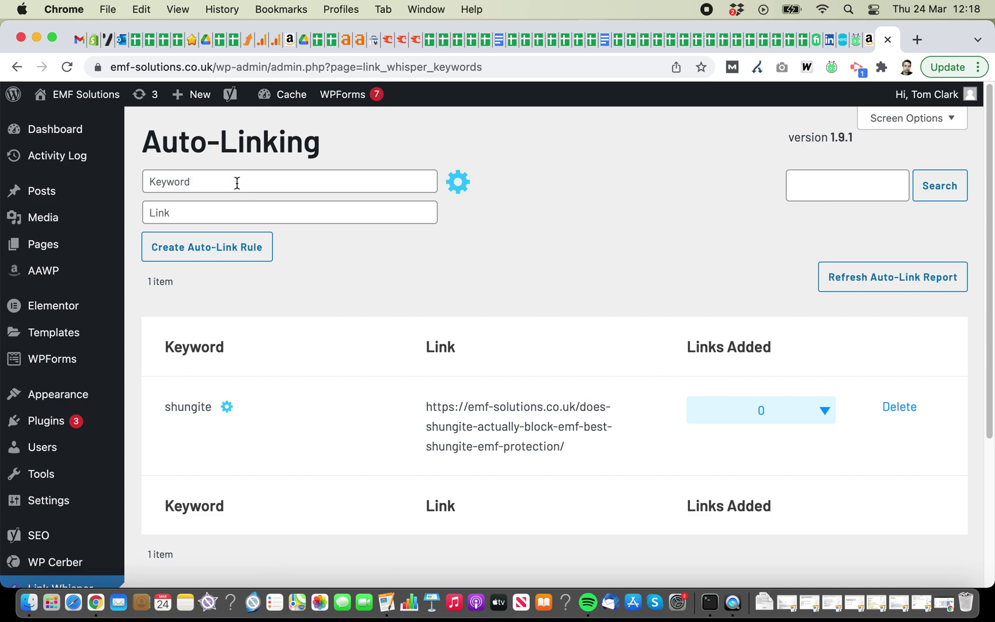
Step: Switch to Semrush and open its Projects overview in place of the Nicholas Estate Agents position tracking report
left_click(387, 42)
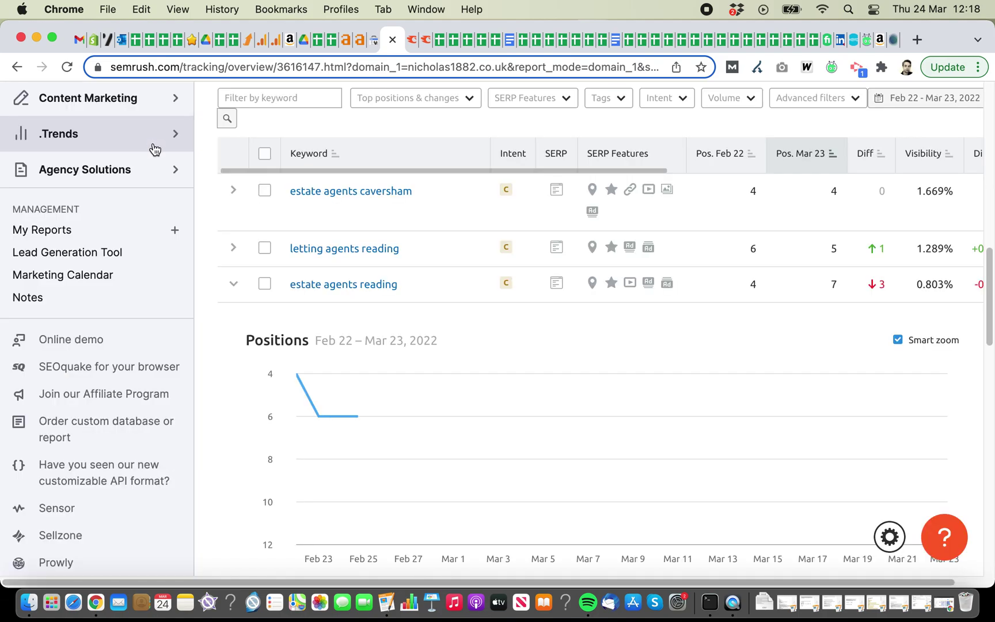
scroll(216, 173, "up", 7)
scroll(216, 168, "up", 6)
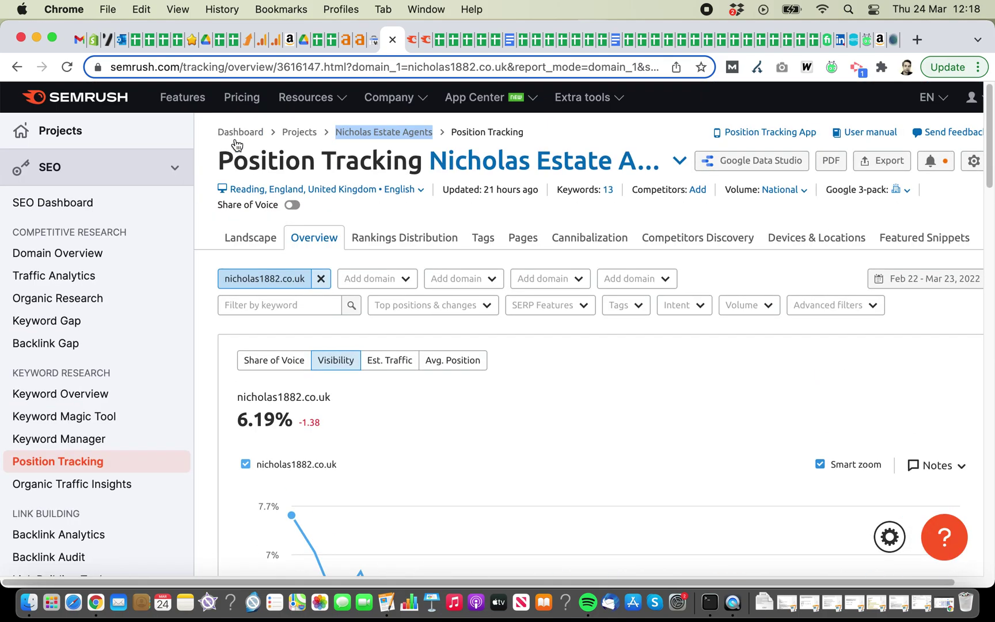
right_click(235, 132)
left_click(240, 139)
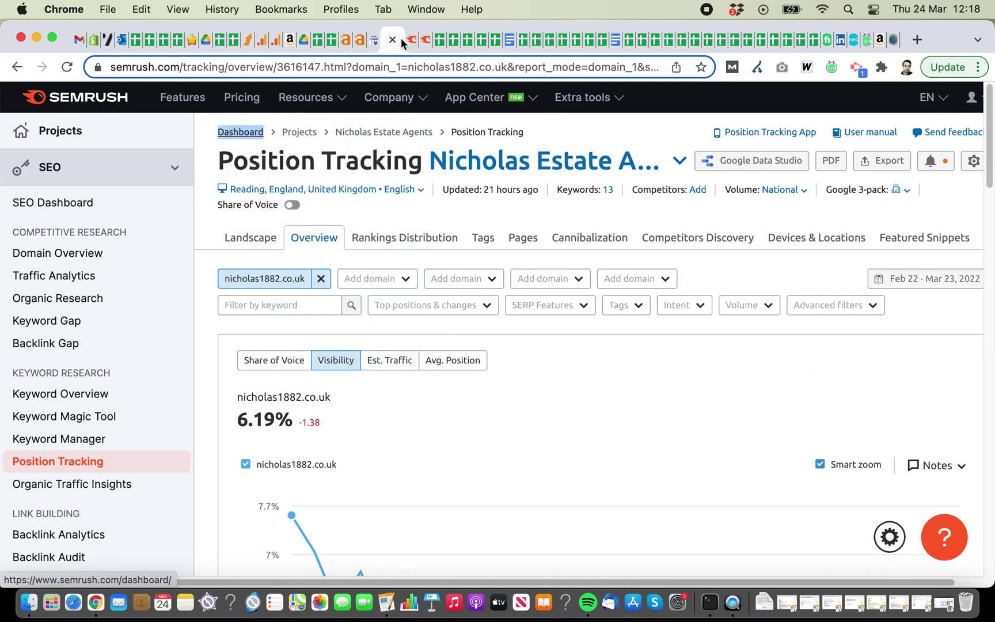
left_click(401, 44)
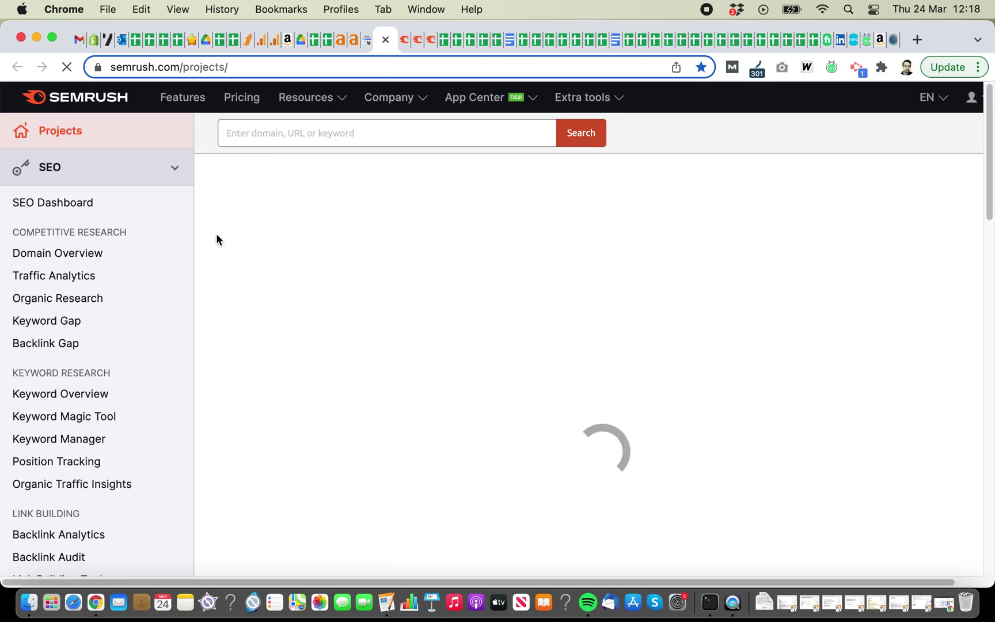
Step: Filter the My projects list by "emf" to find the EMF Solutions project
scroll(218, 218, "down", 1)
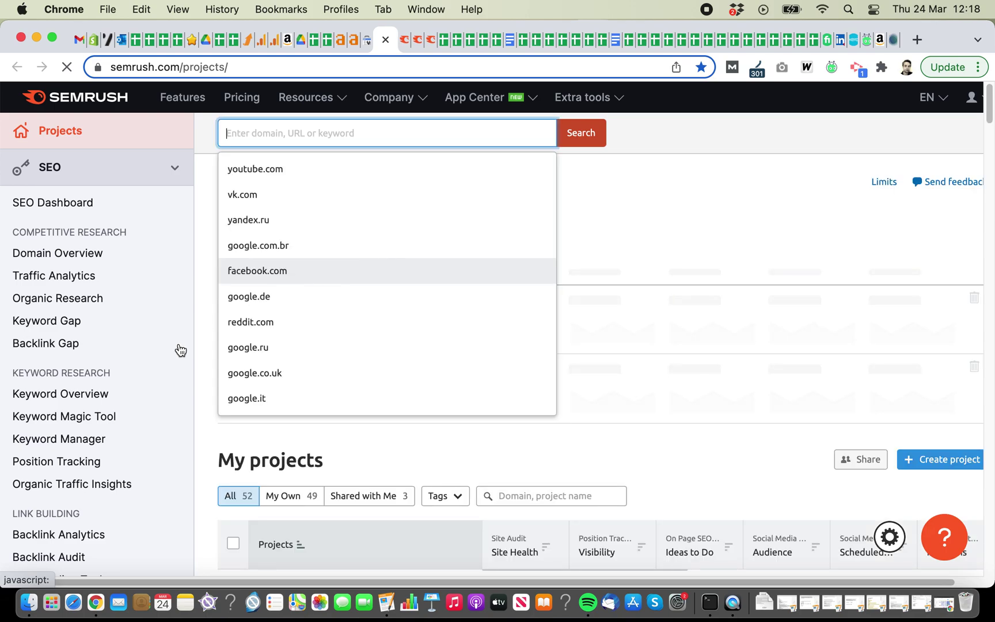
scroll(207, 341, "down", 12)
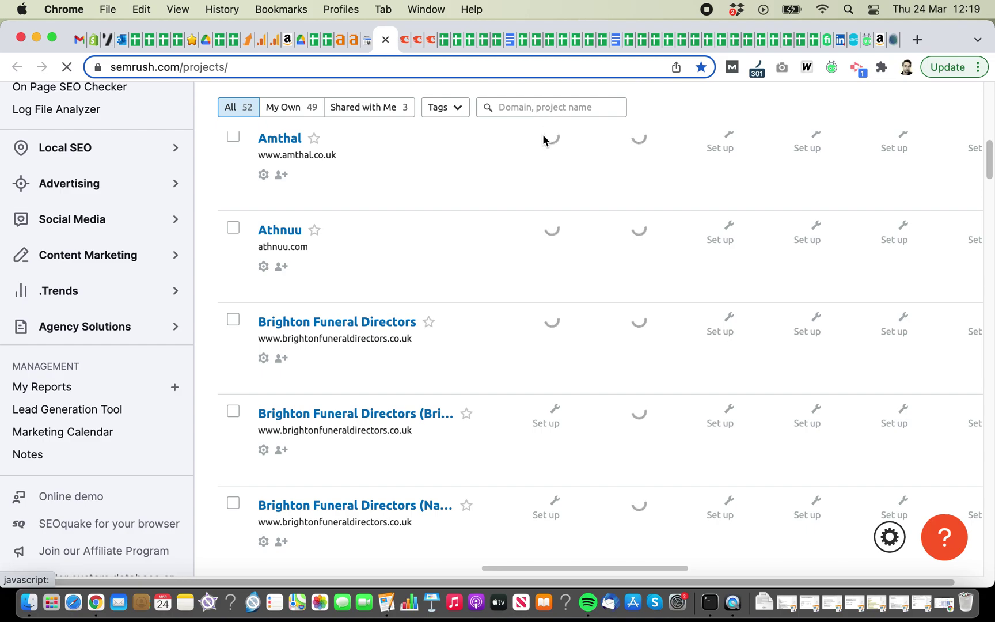
left_click(544, 111)
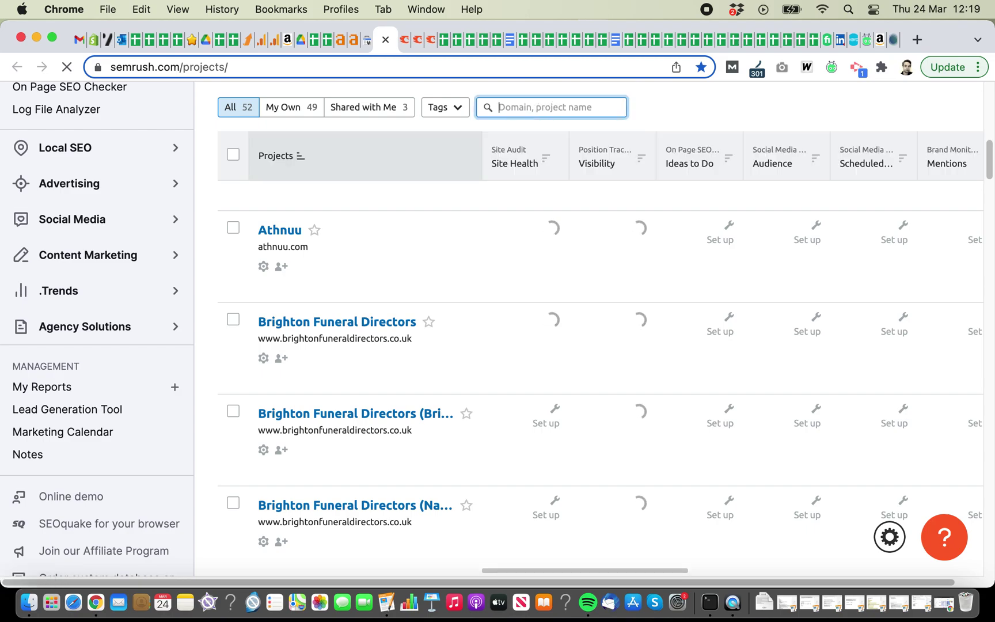
type("emf")
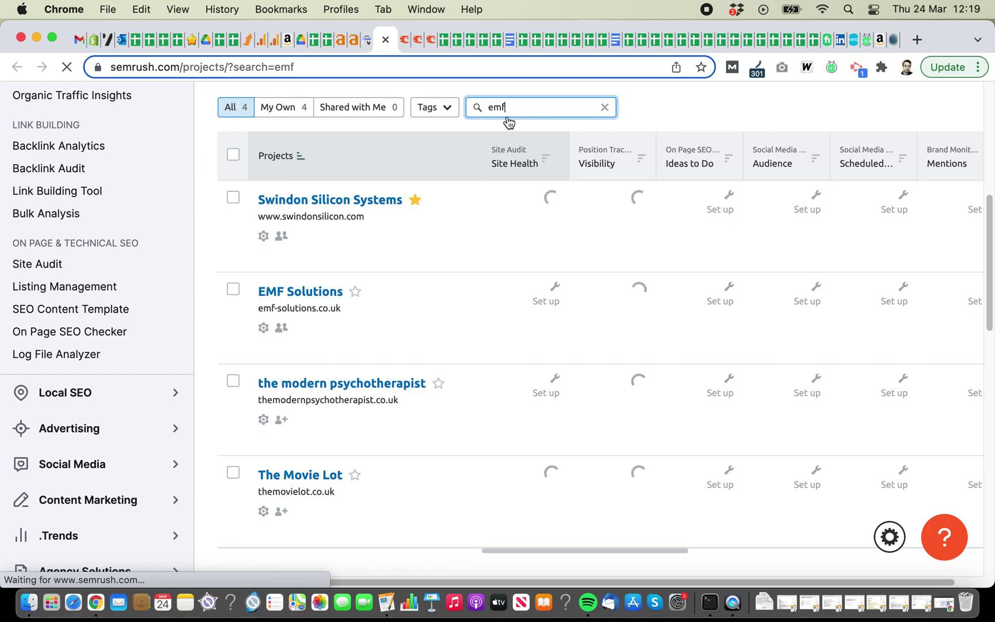
scroll(608, 193, "down", 1)
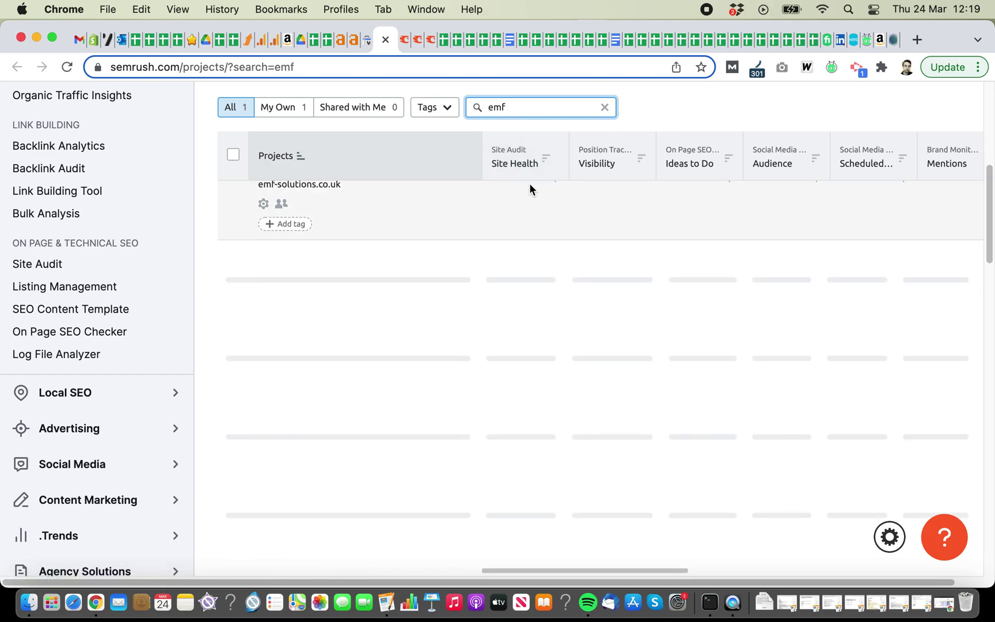
scroll(508, 265, "up", 1)
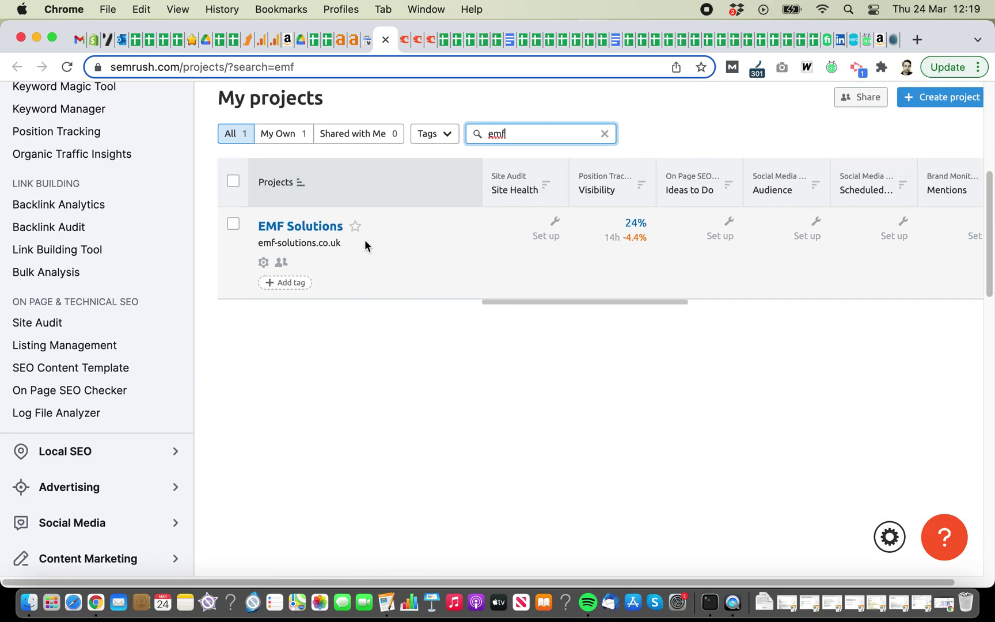
Step: Open the Position Tracking overview for EMF Solutions and examine the keyword positions in its Rankings Overview table
left_click(633, 230)
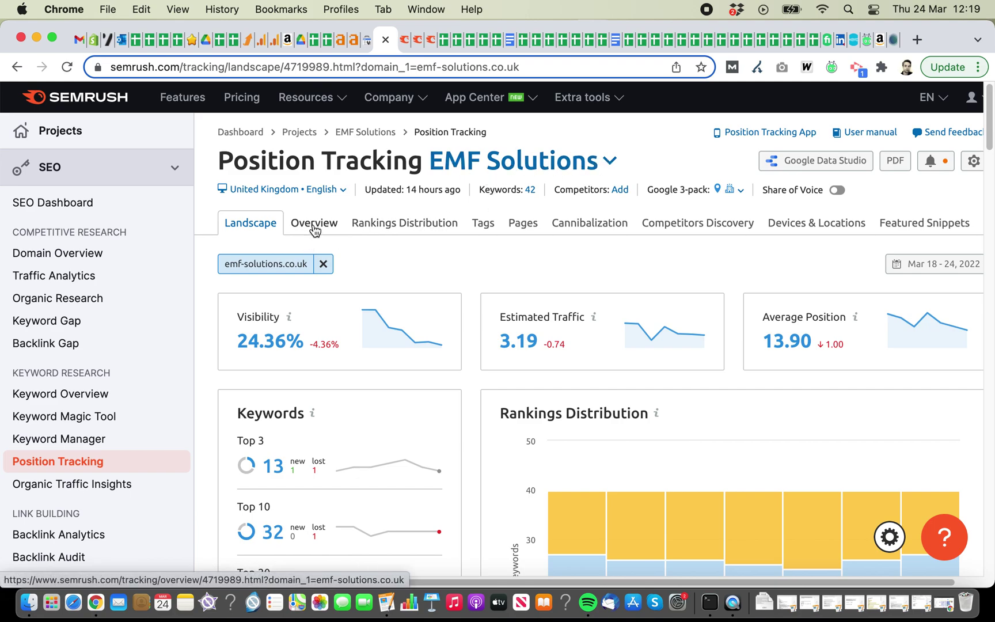
left_click(314, 228)
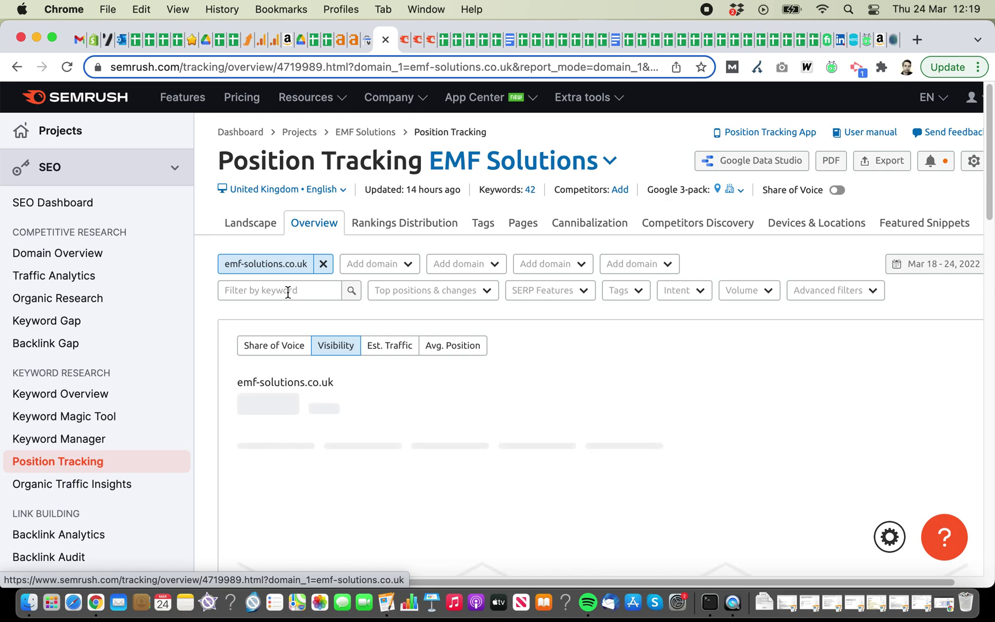
scroll(214, 349, "down", 10)
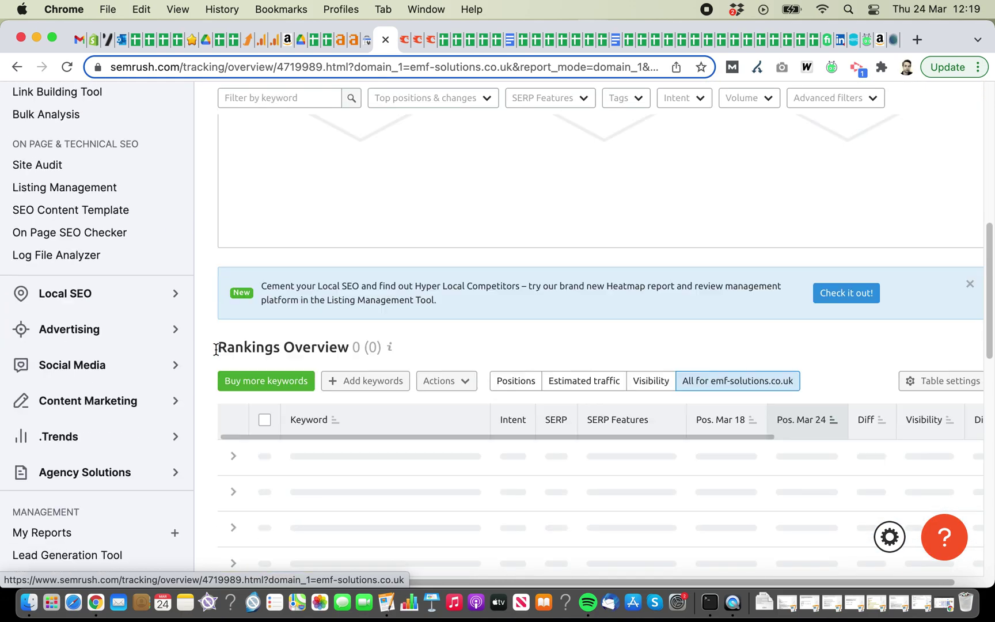
scroll(217, 343, "down", 3)
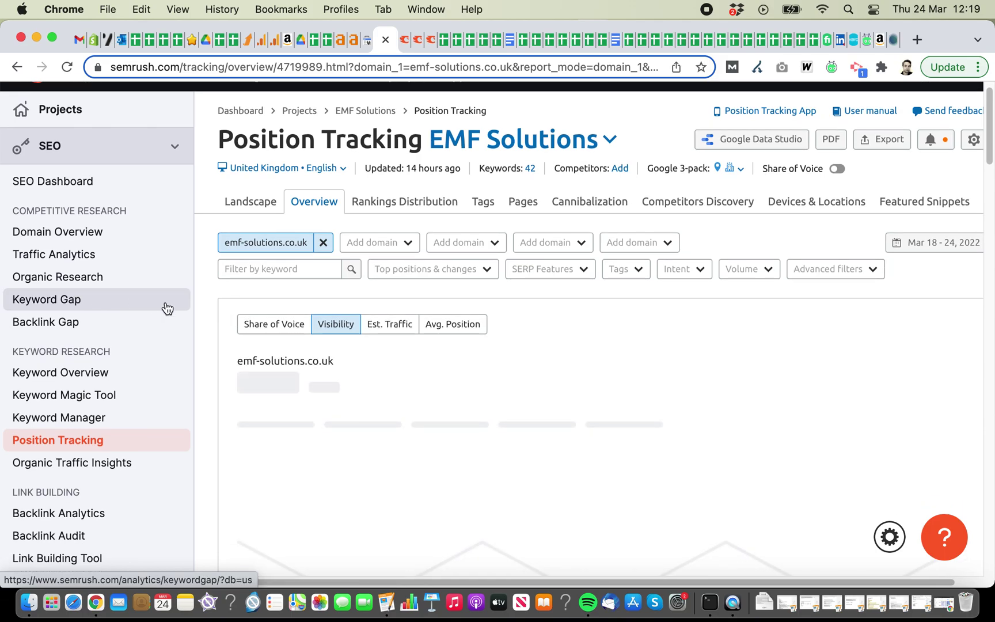
scroll(282, 294, "down", 8)
scroll(240, 346, "down", 10)
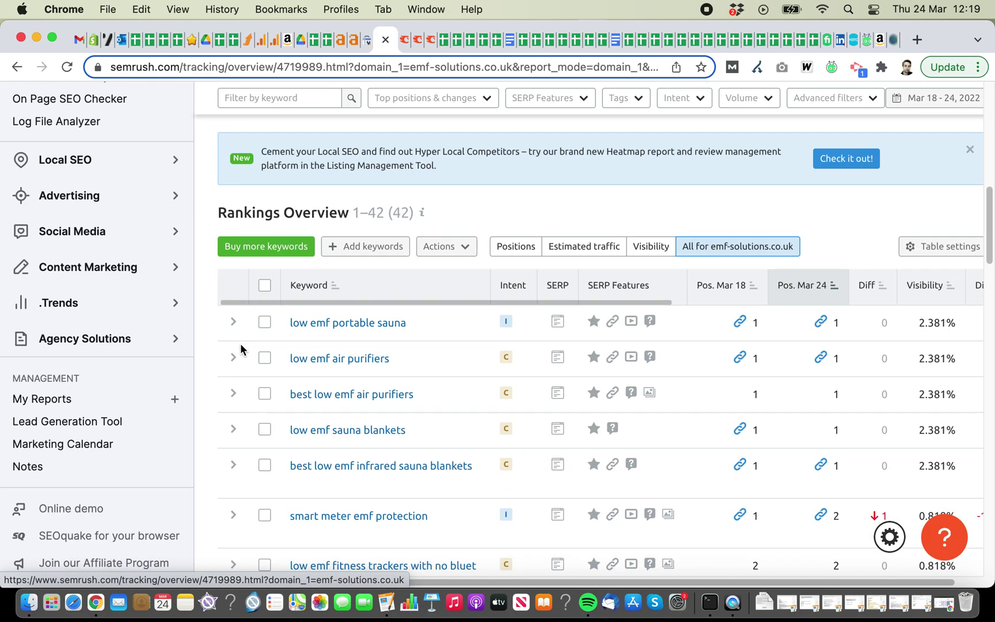
scroll(626, 355, "up", 1)
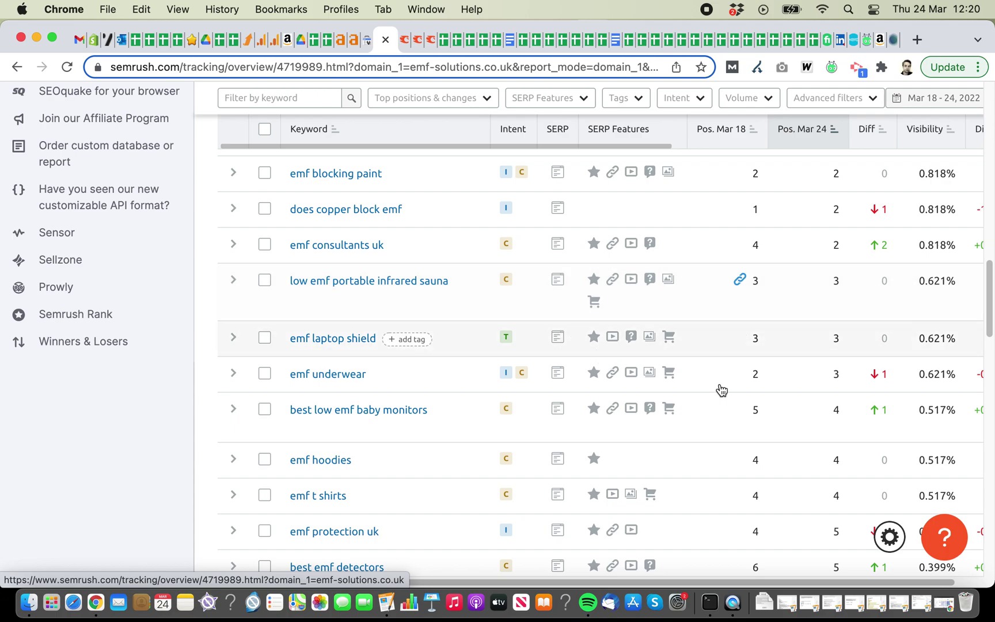
scroll(716, 390, "down", 2)
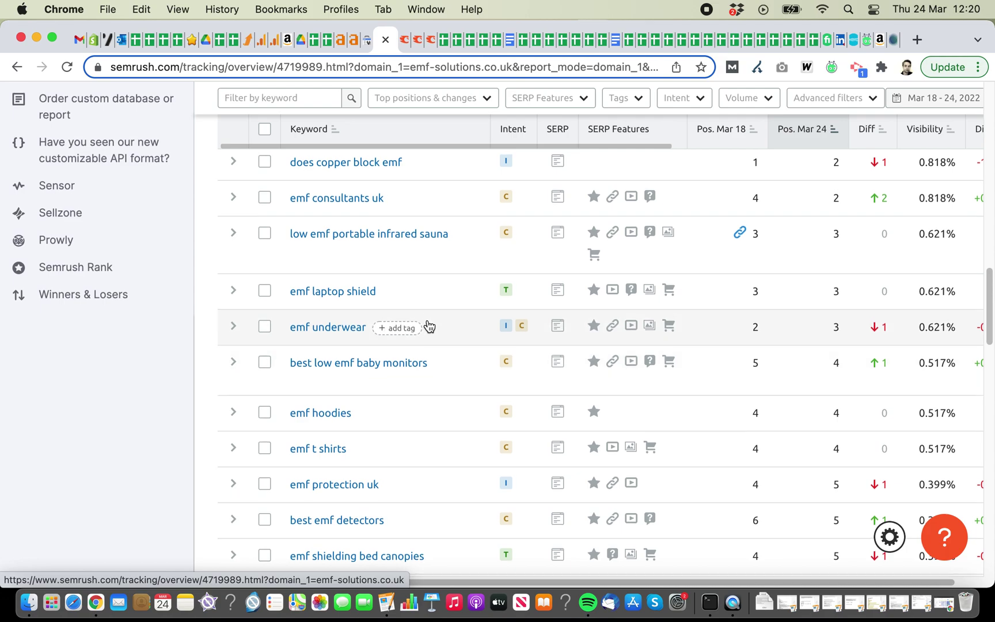
Step: Find "paint" on the page and check the position of the "emf blocking paint" keyword
scroll(427, 326, "up", 5)
key("super+f")
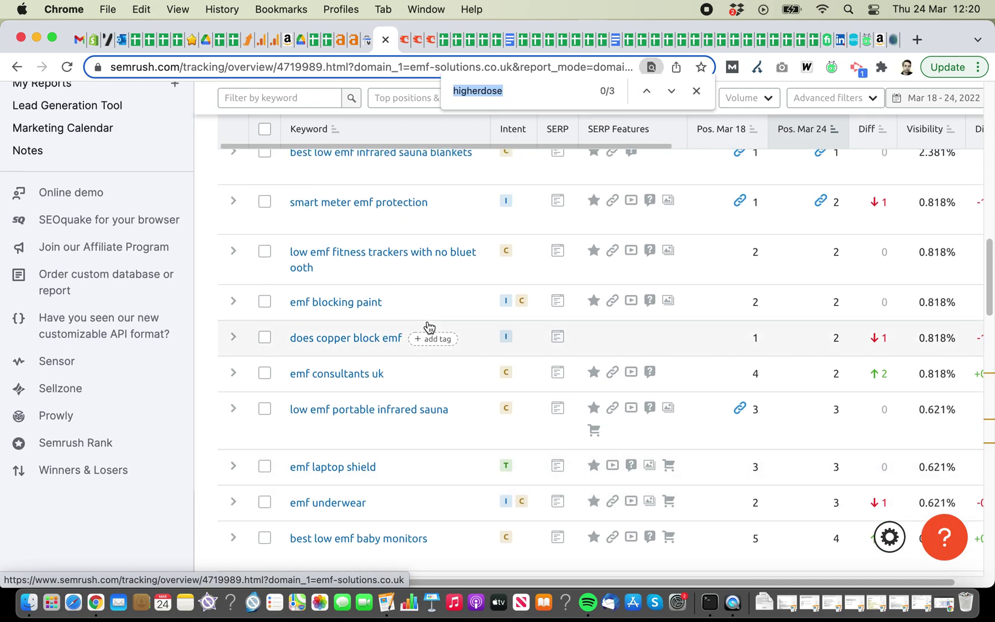
type("paint")
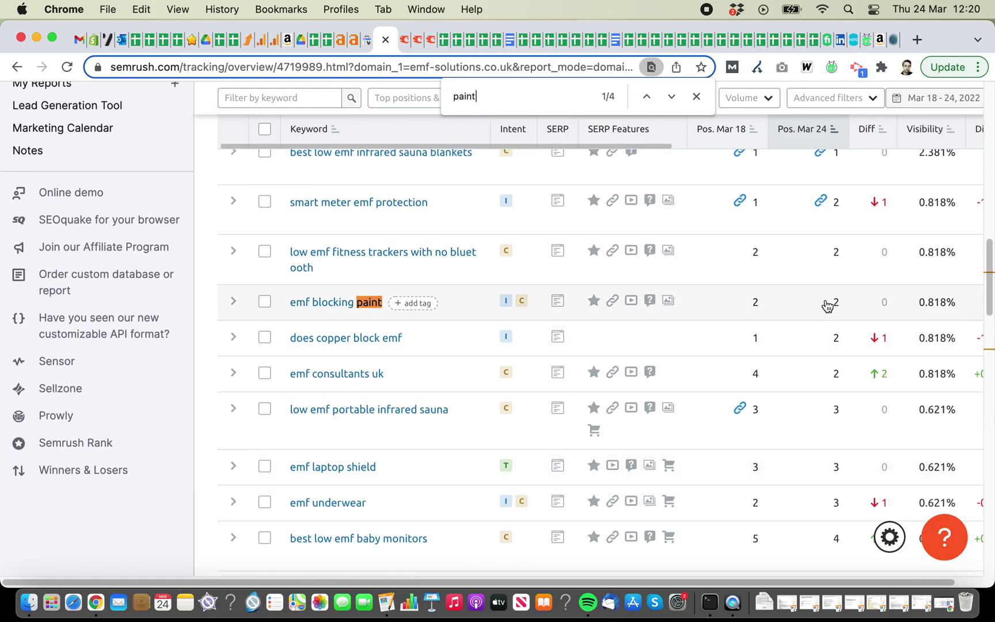
mouse_move(834, 305)
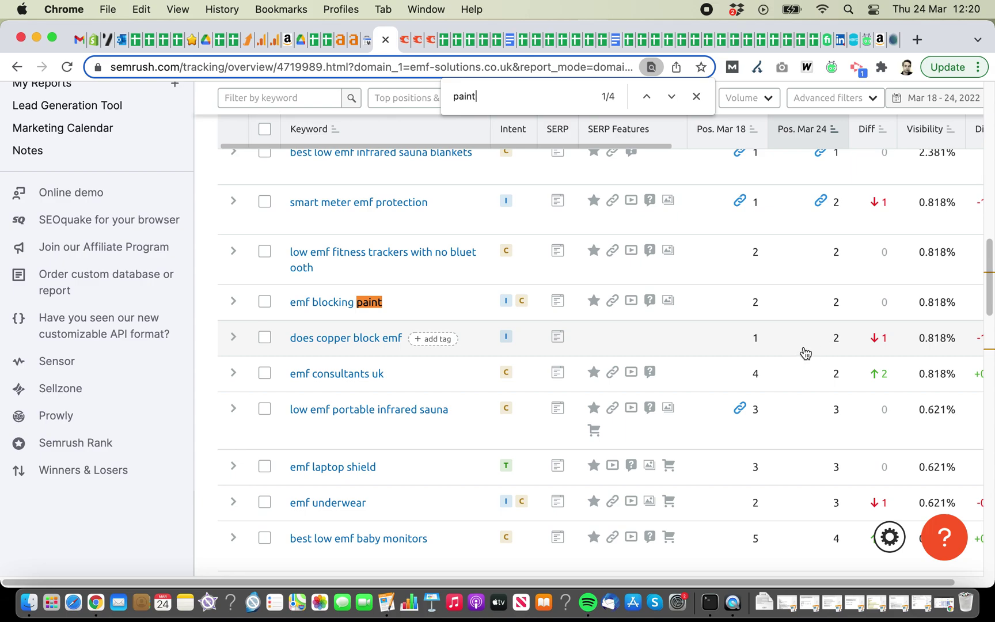
Step: Look up the ranking page URL for the "emf bed canopy shielding" keyword in the rankings table
scroll(832, 360, "down", 3)
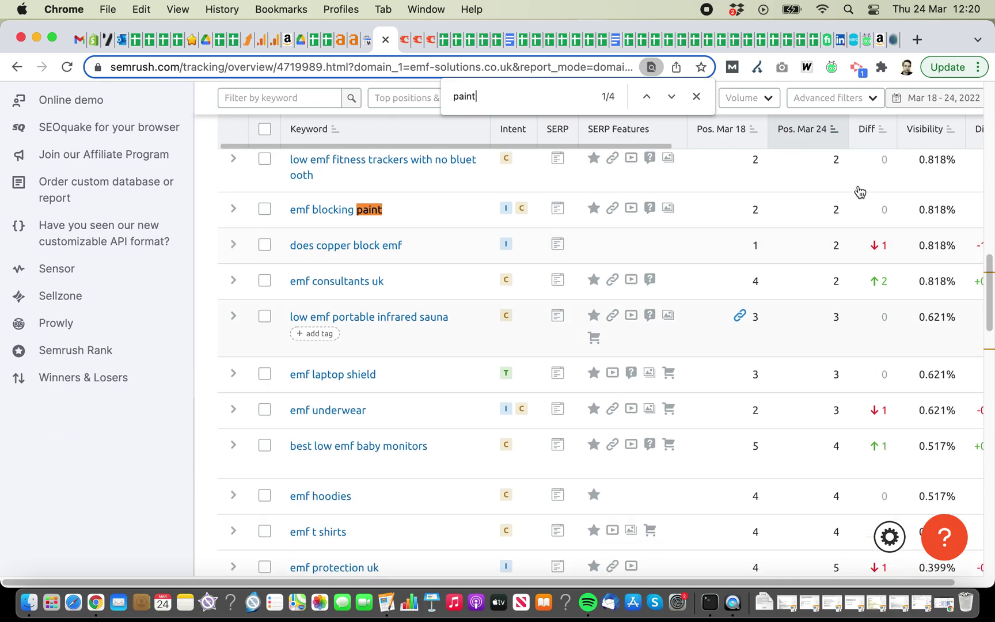
mouse_move(838, 214)
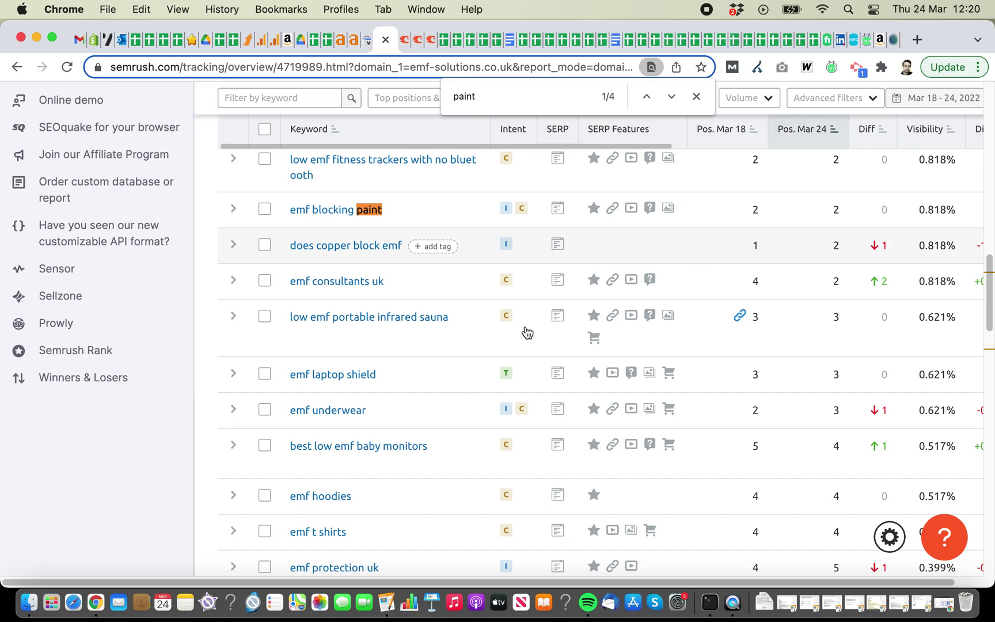
scroll(562, 350, "down", 10)
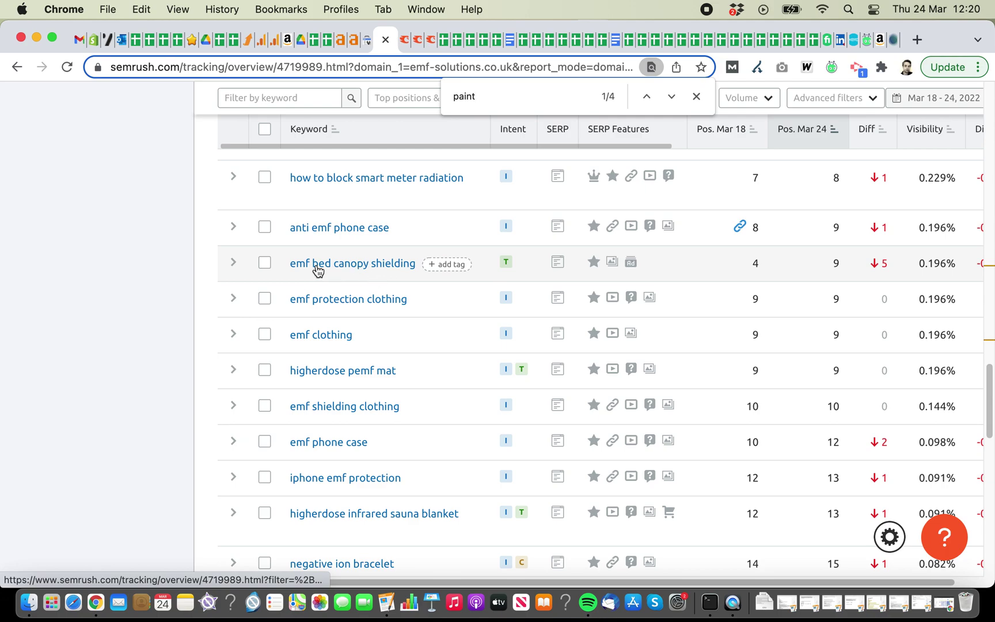
mouse_move(835, 269)
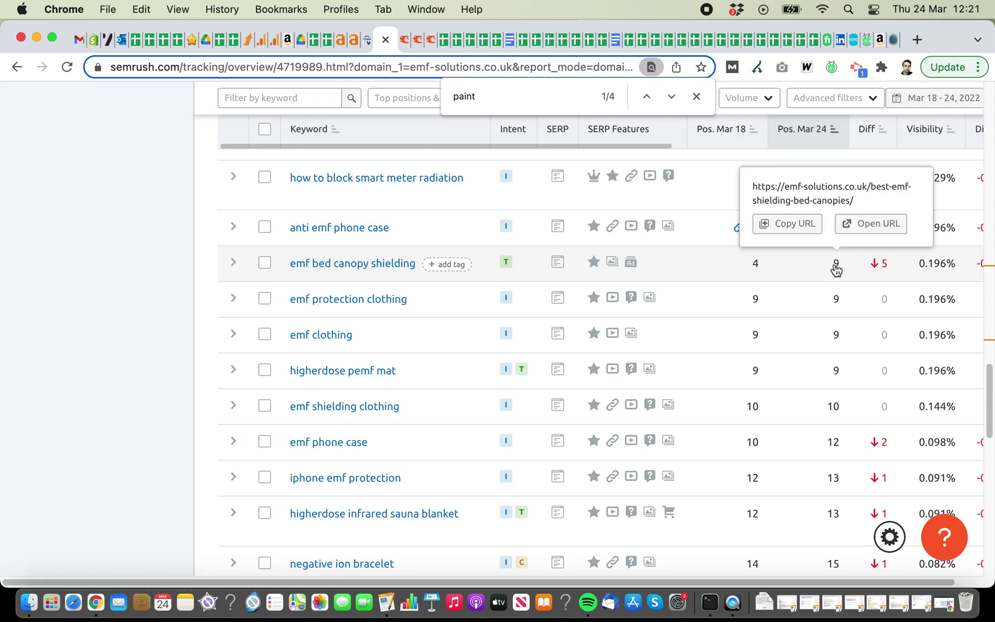
Step: Switch to the Link Whisper Auto-Linking page in WordPress and enter "canopy" as the keyword for a new rule
left_click(891, 40)
left_click(198, 176)
type("ca")
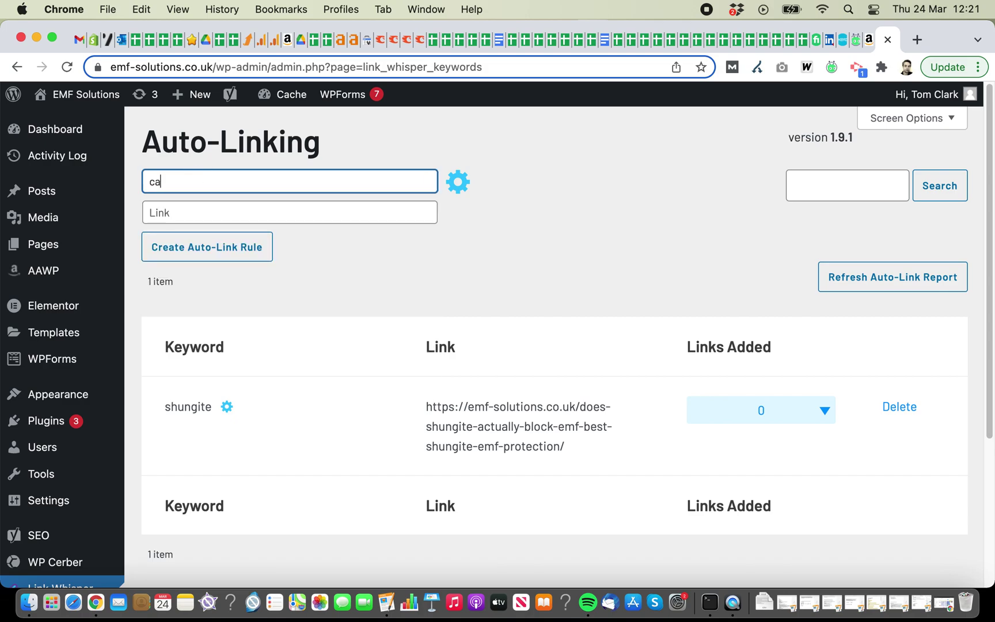
type("nopy")
left_click(212, 209)
left_click(626, 216)
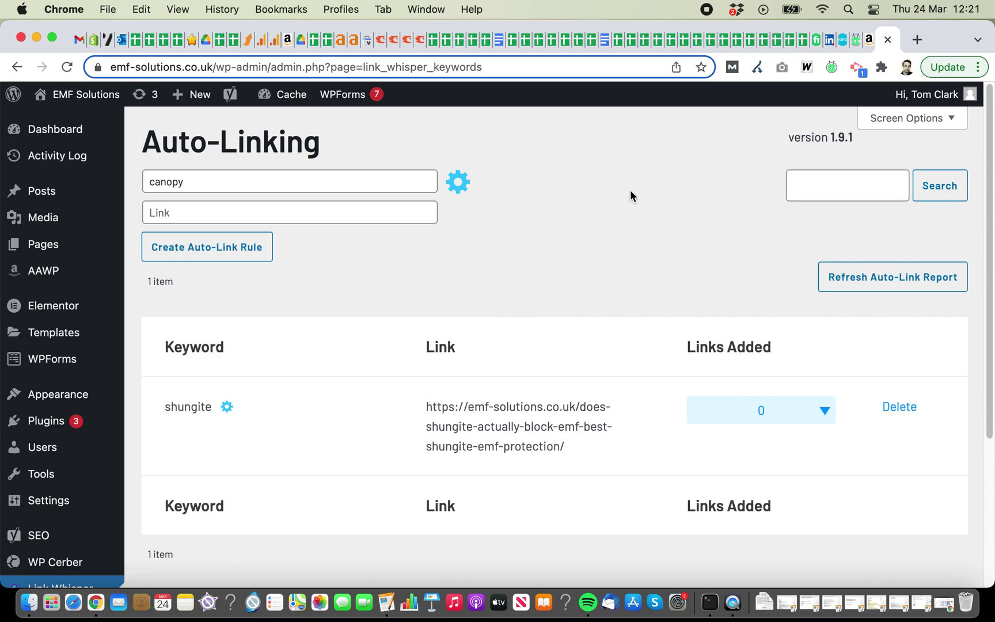
Step: Open the EMF Solutions site in a new tab, go to Best EMF Shielding Bed Canopies and copy the page URL
right_click(75, 98)
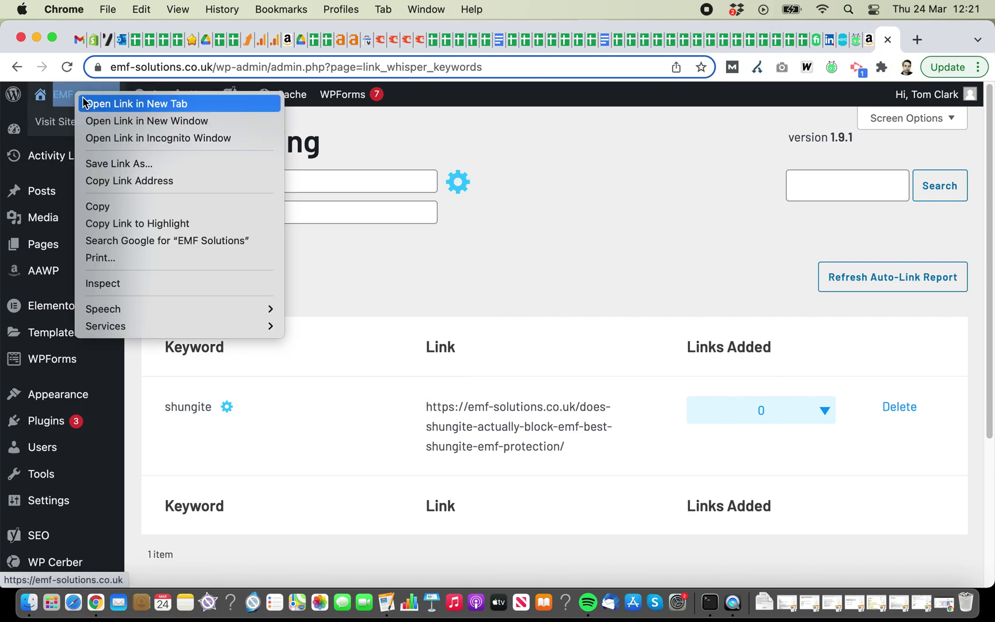
left_click(130, 100)
left_click(893, 41)
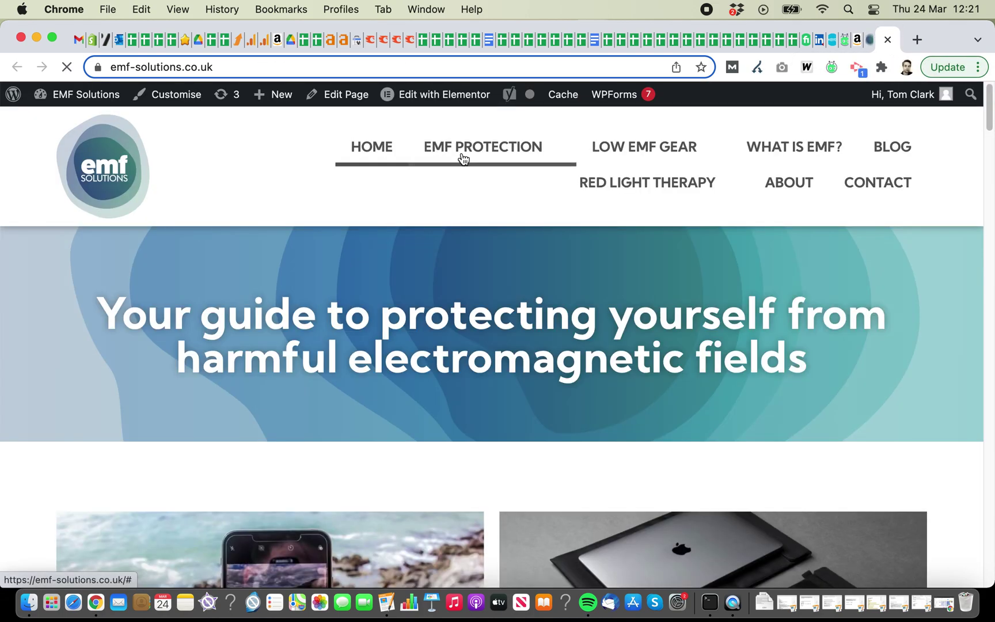
mouse_move(544, 160)
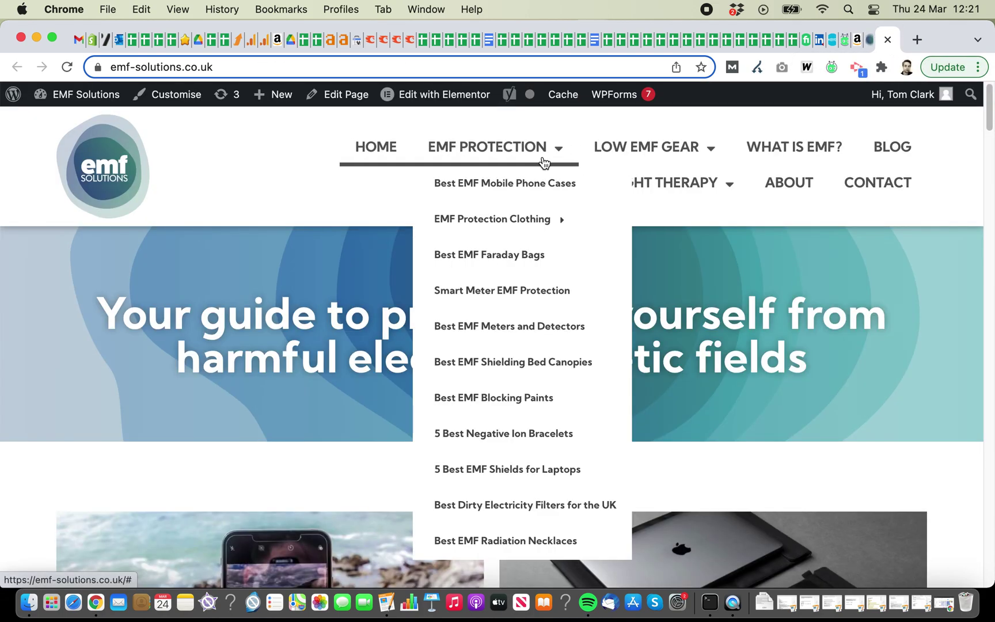
left_click(524, 329)
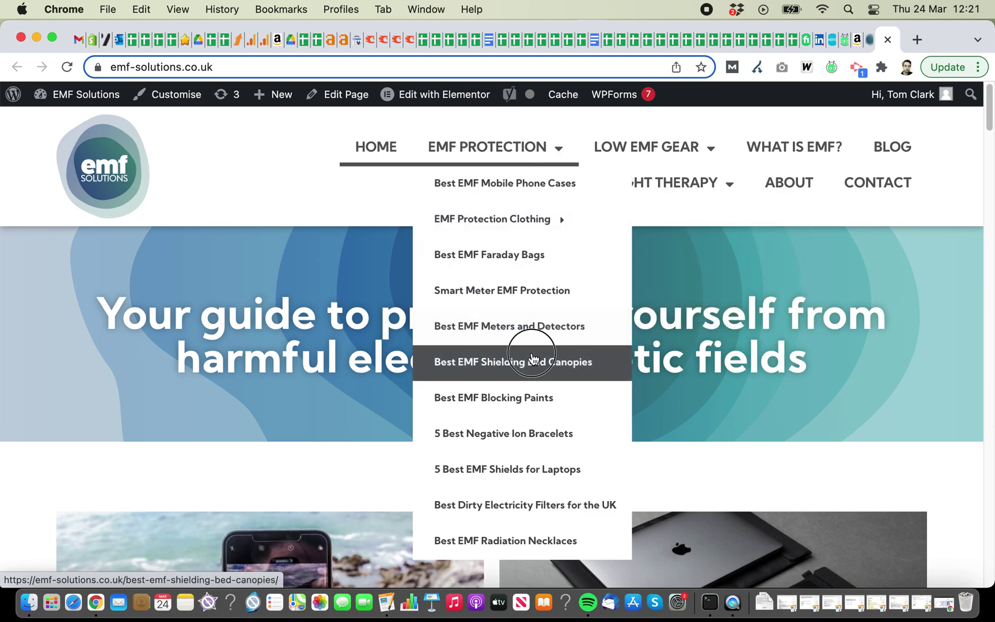
left_click(302, 67)
key("super+c")
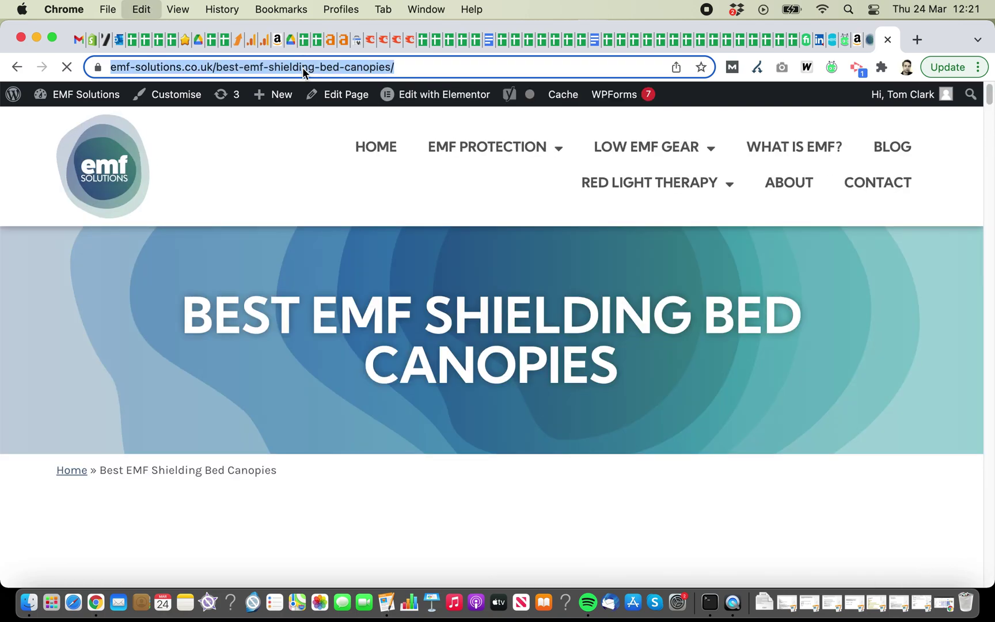
Step: Back on the Auto-Linking page, paste the copied bed canopies URL as the link for the "canopy" rule
left_click(870, 40)
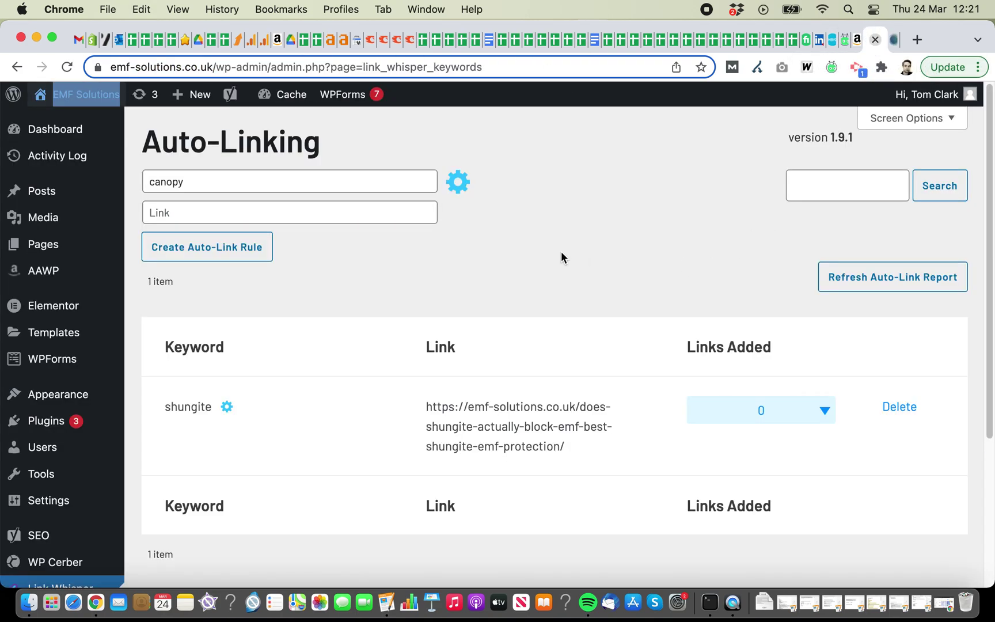
left_click(279, 210)
key("super+v")
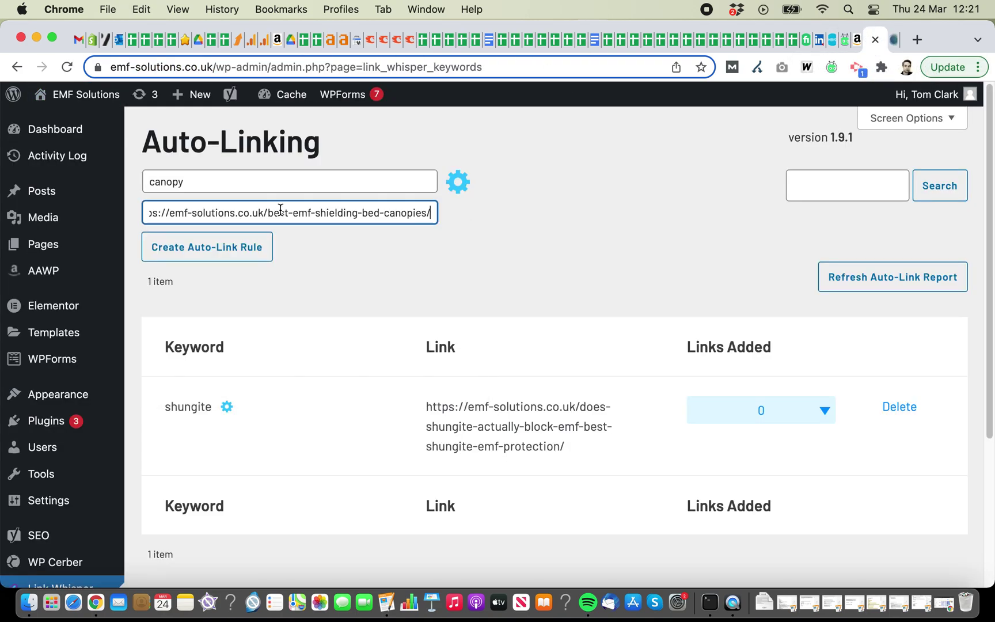
left_click(518, 267)
Step: Display the options for the new auto-link rule and examine the once-per-post and priority settings
left_click(467, 185)
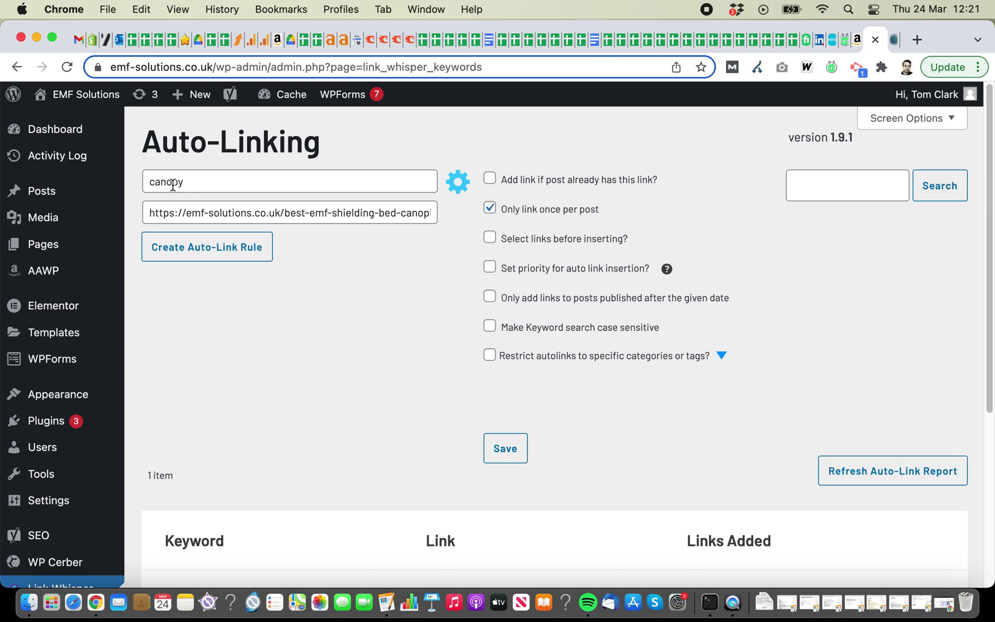
left_click(490, 208)
mouse_move(667, 271)
left_click(149, 182)
left_click(211, 183)
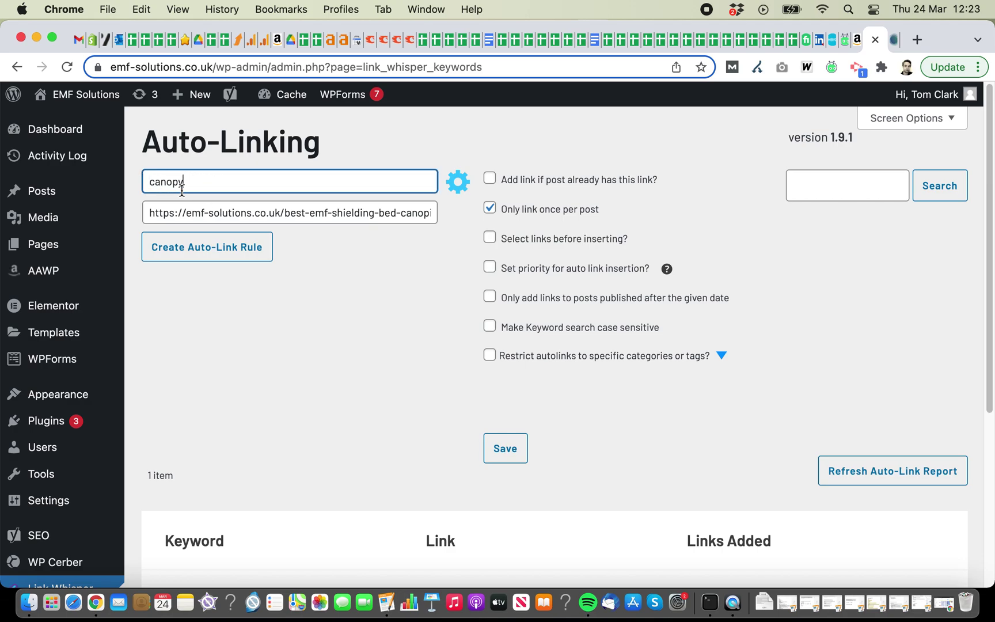
Step: Try to save the rule options with "emf bed" added in front of the keyword, and reload the page
left_click(149, 181)
type("emf bed")
left_click(509, 449)
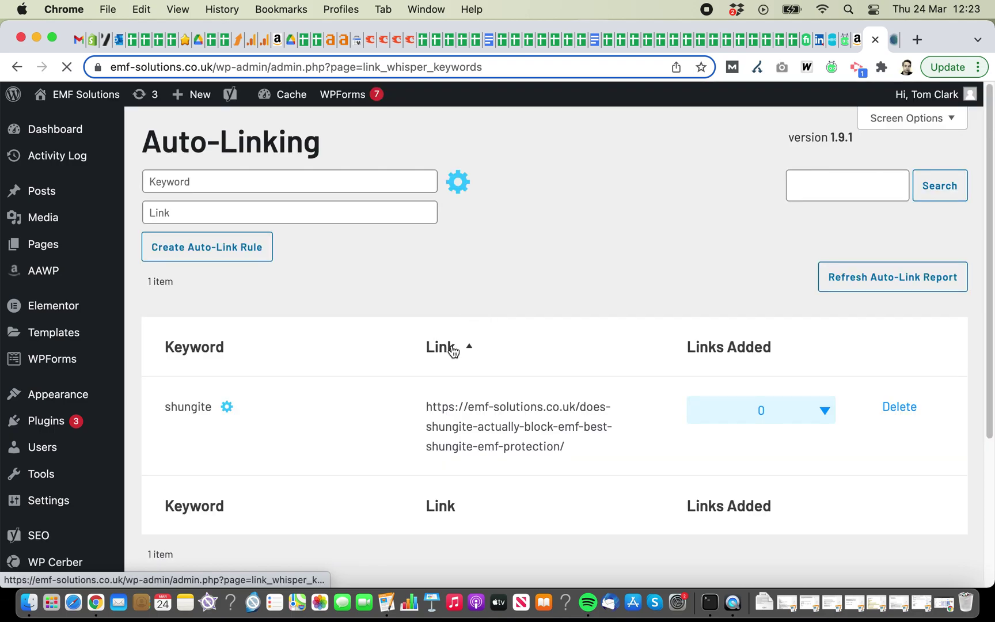
scroll(466, 352, "down", 5)
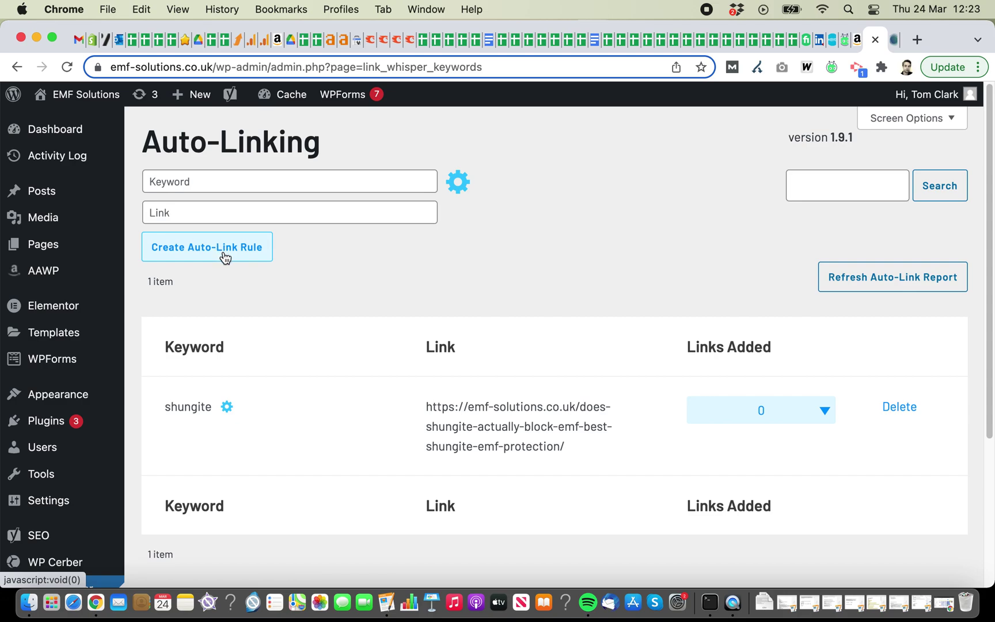
left_click(68, 69)
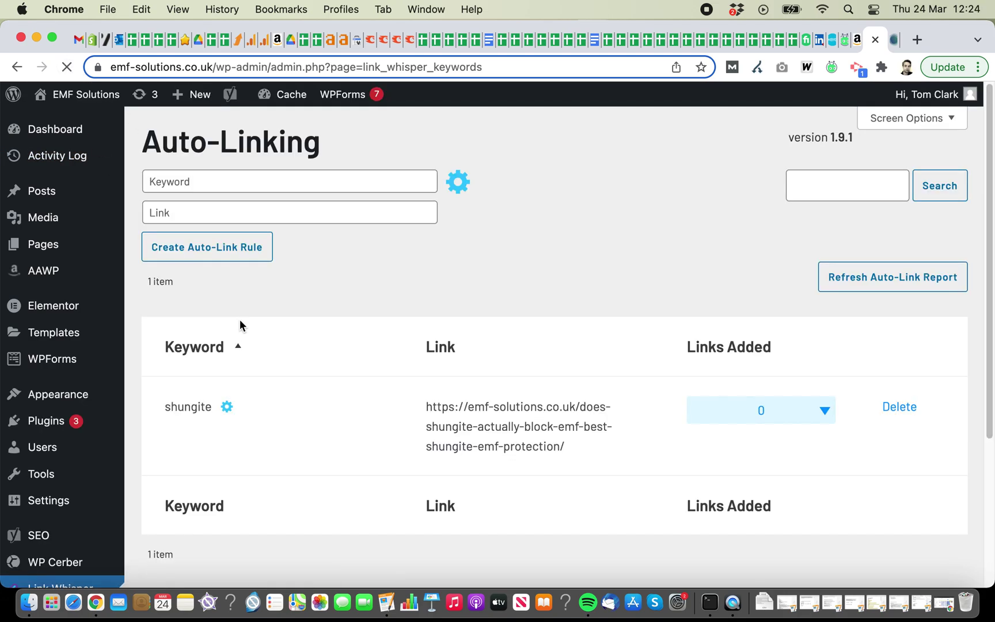
left_click(251, 182)
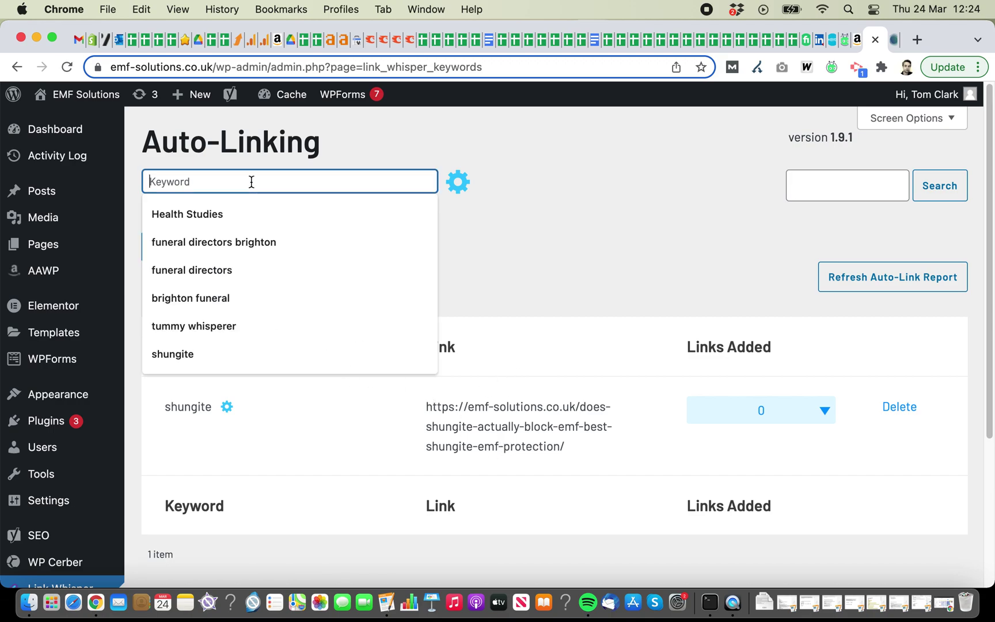
type("canopy")
left_click(259, 214)
key("super+v")
left_click(508, 233)
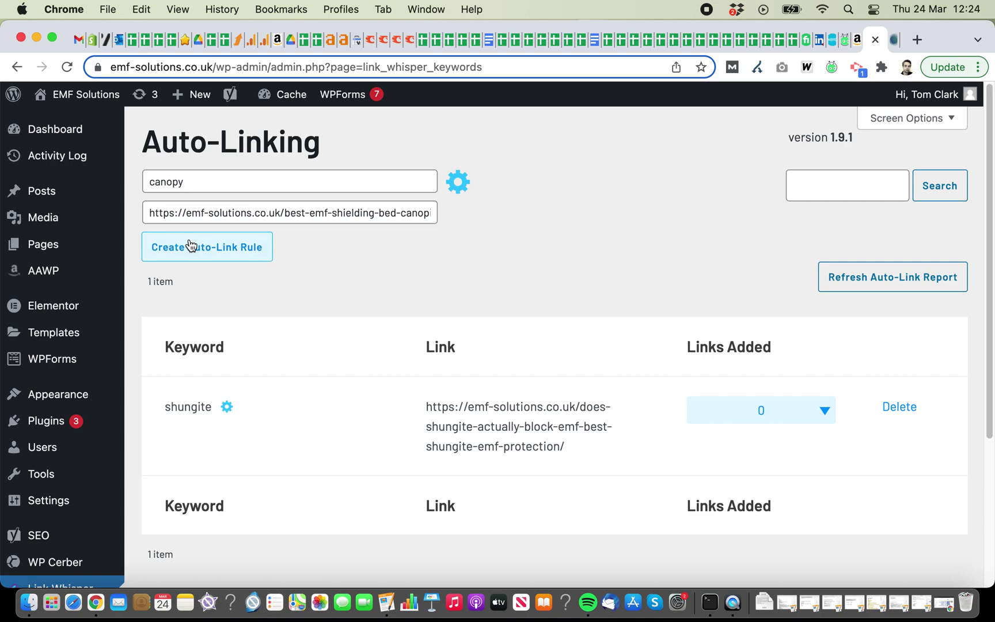
left_click(212, 254)
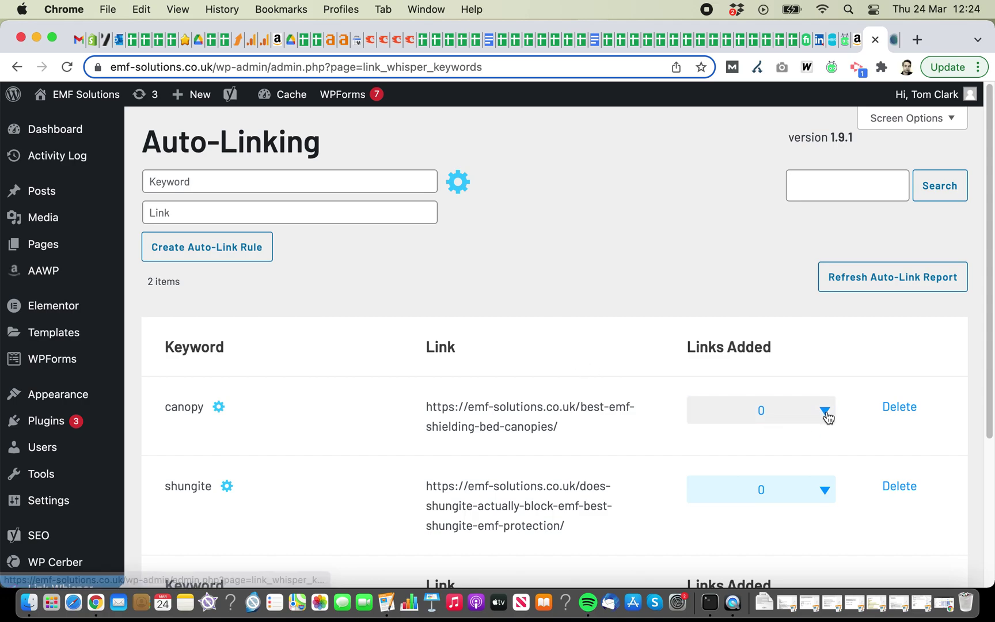
Step: Expand the Links Added list of the "canopy" rule to check which links were inserted
scroll(669, 412, "down", 1)
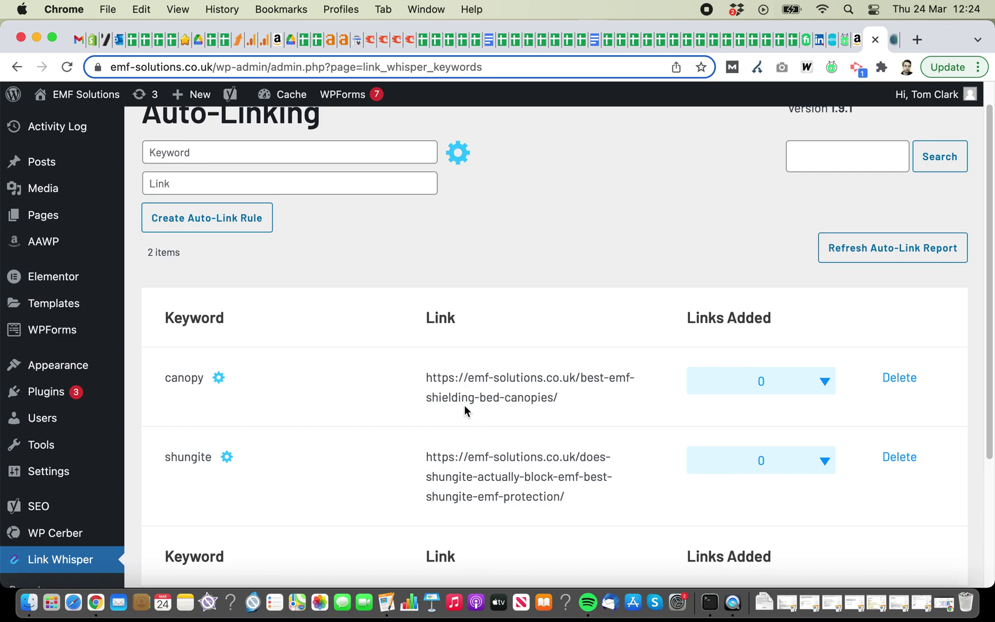
left_click_drag(201, 378, 167, 380)
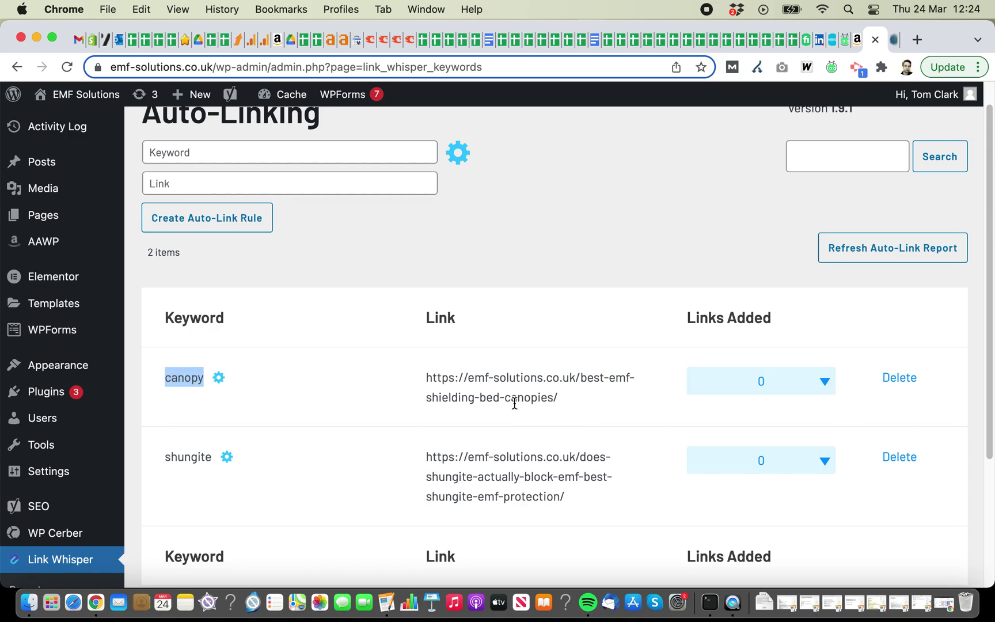
left_click(824, 382)
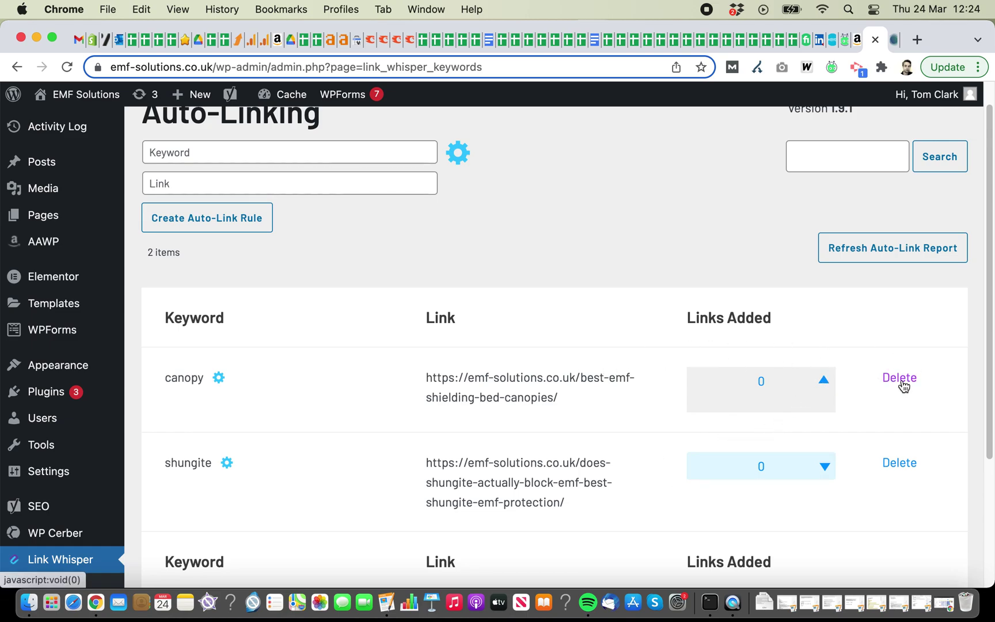
scroll(903, 391, "down", 3)
scroll(792, 350, "up", 4)
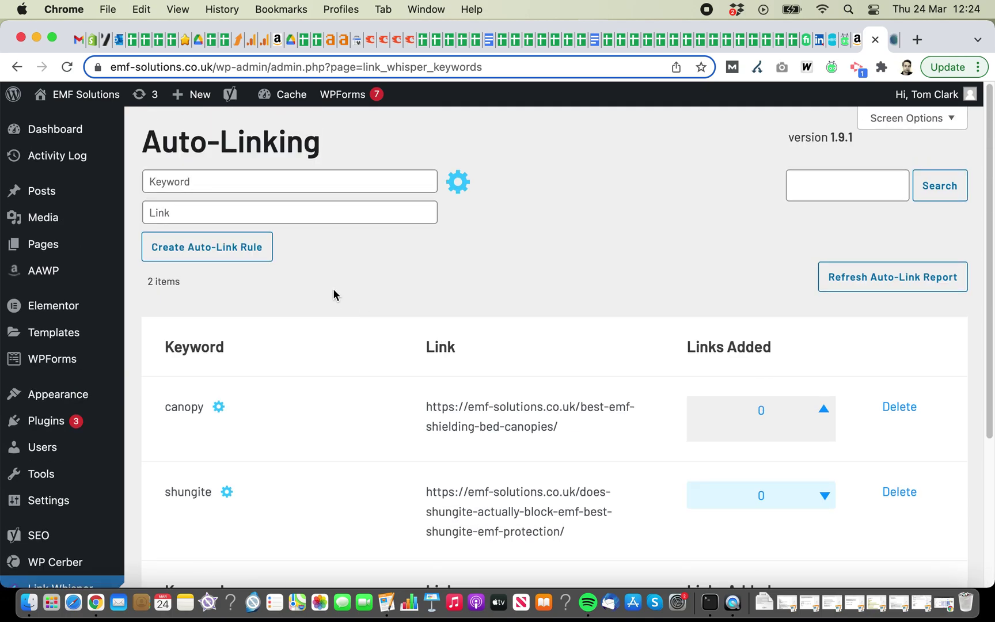
left_click(227, 180)
type("canopies")
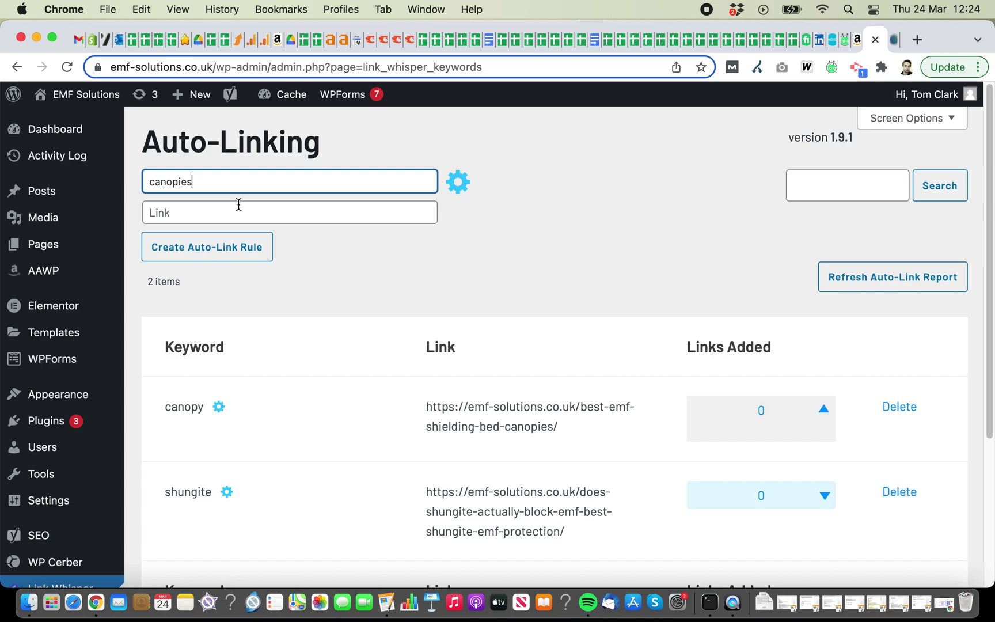
left_click(238, 208)
type("https://emf-solutions.co.uk/best-emf-shielding-bed-canopies/")
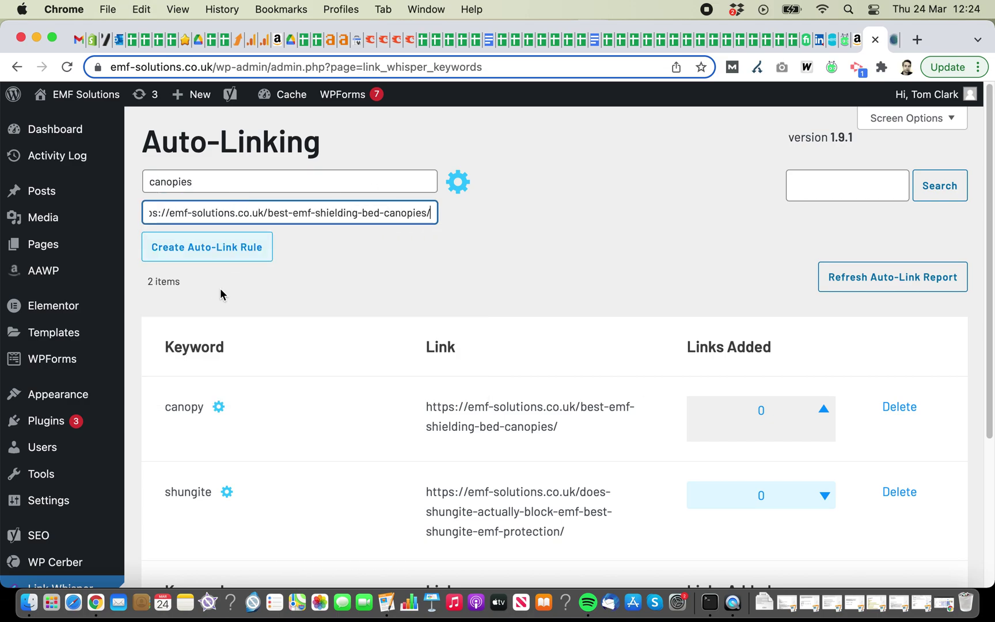
left_click(197, 252)
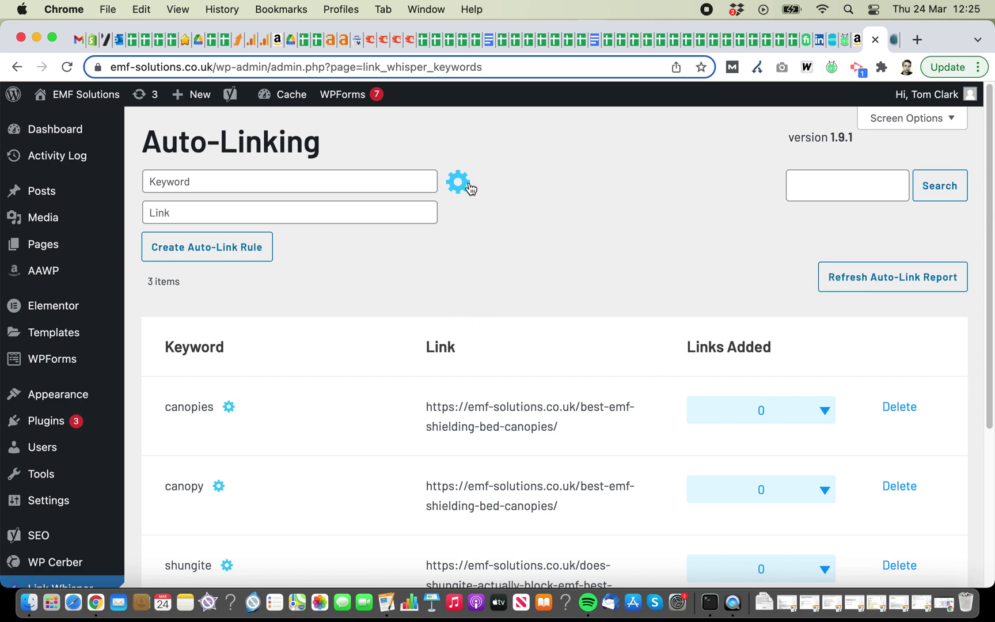
Step: Look over the auto-linking rules, and switch back to Semrush to examine the EMF Solutions keyword positions in the rankings table
scroll(72, 391, "down", 2)
mouse_move(114, 416)
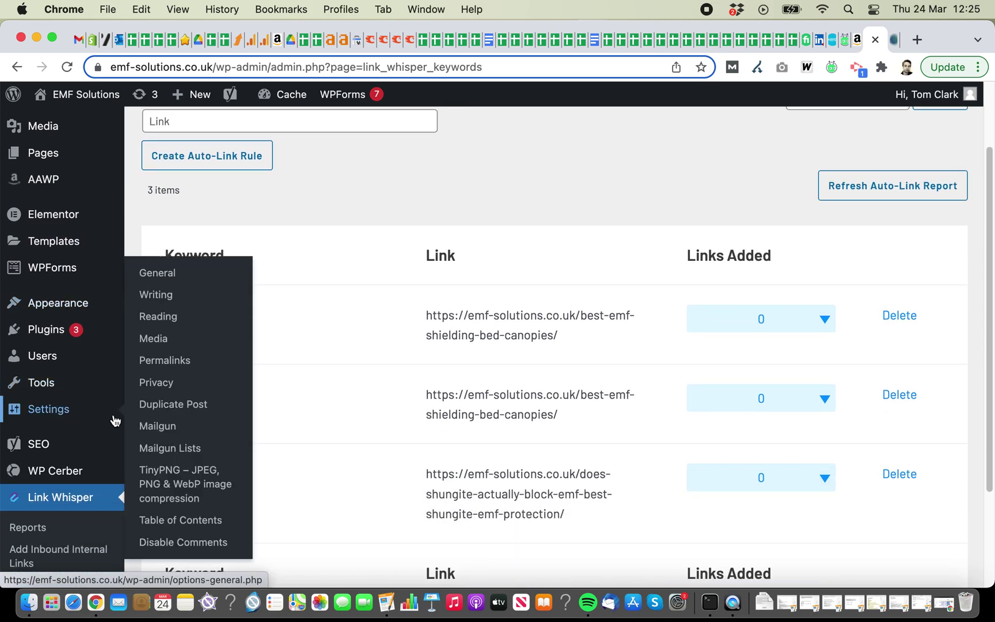
scroll(106, 438, "down", 2)
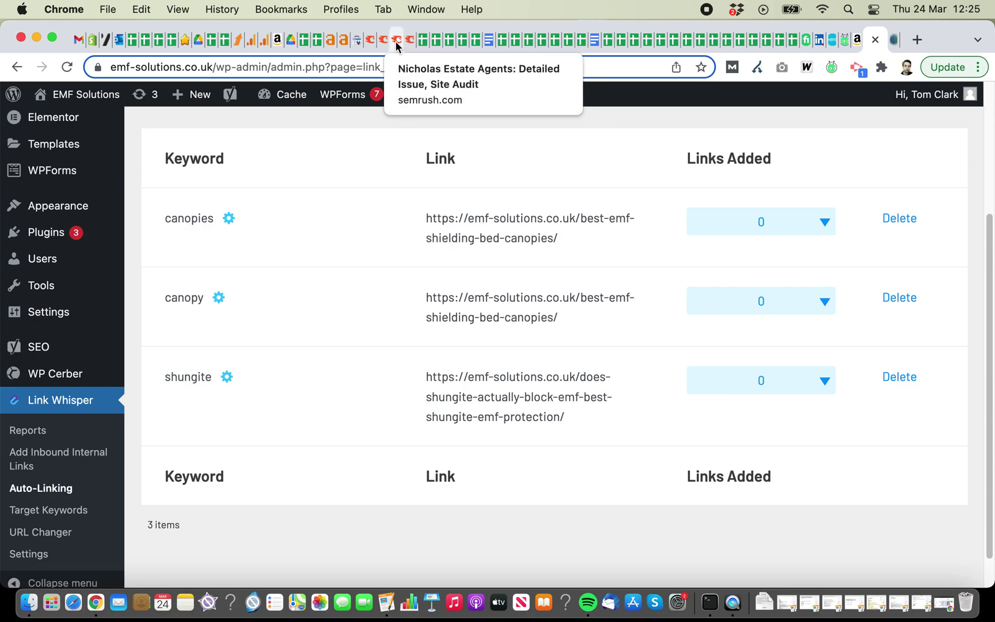
left_click(373, 42)
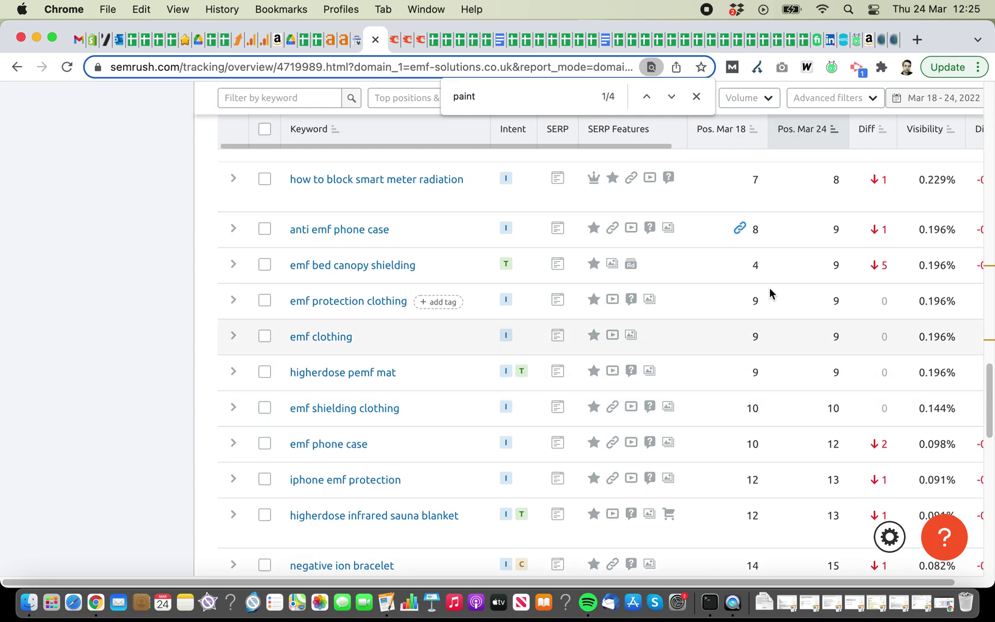
scroll(769, 288, "up", 5)
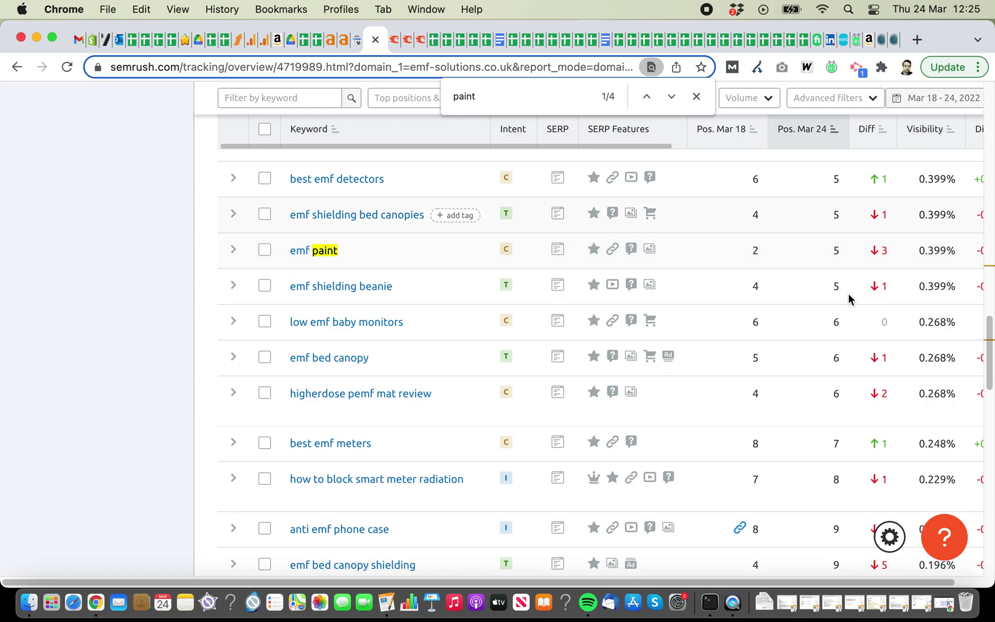
scroll(788, 305, "up", 5)
scroll(788, 311, "up", 2)
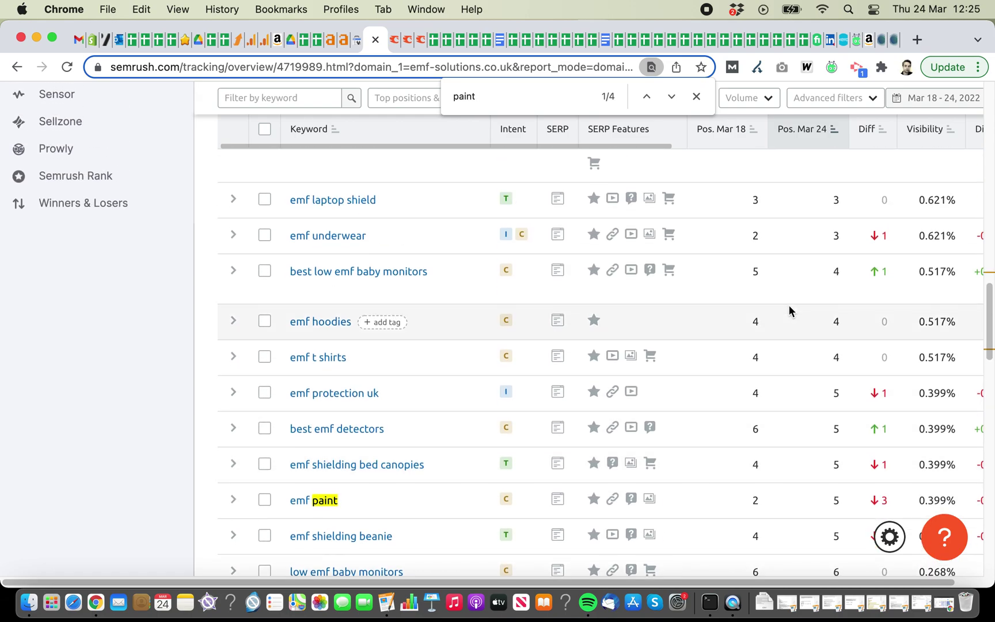
scroll(775, 354, "up", 4)
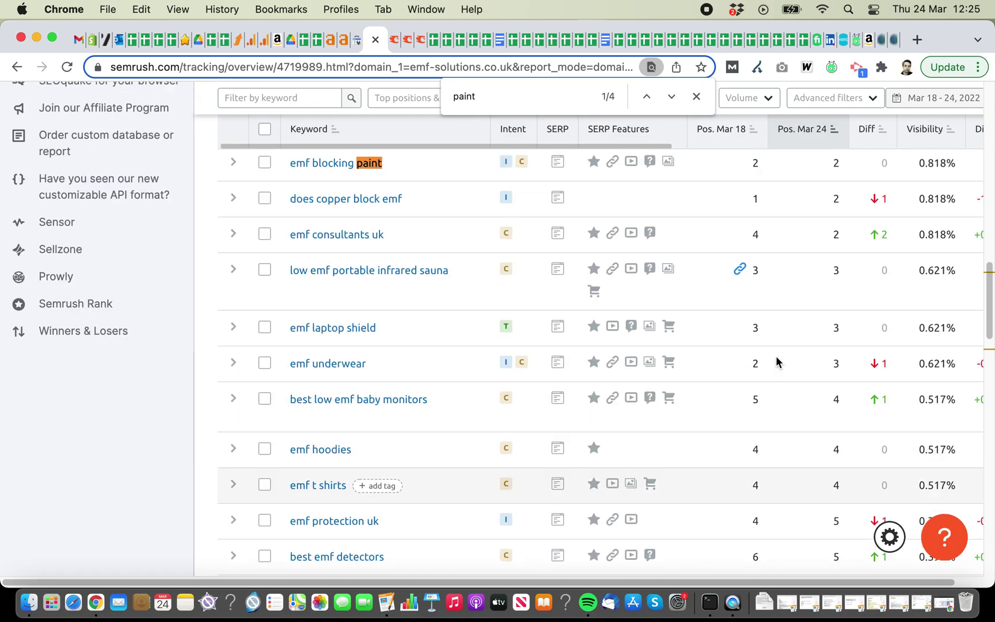